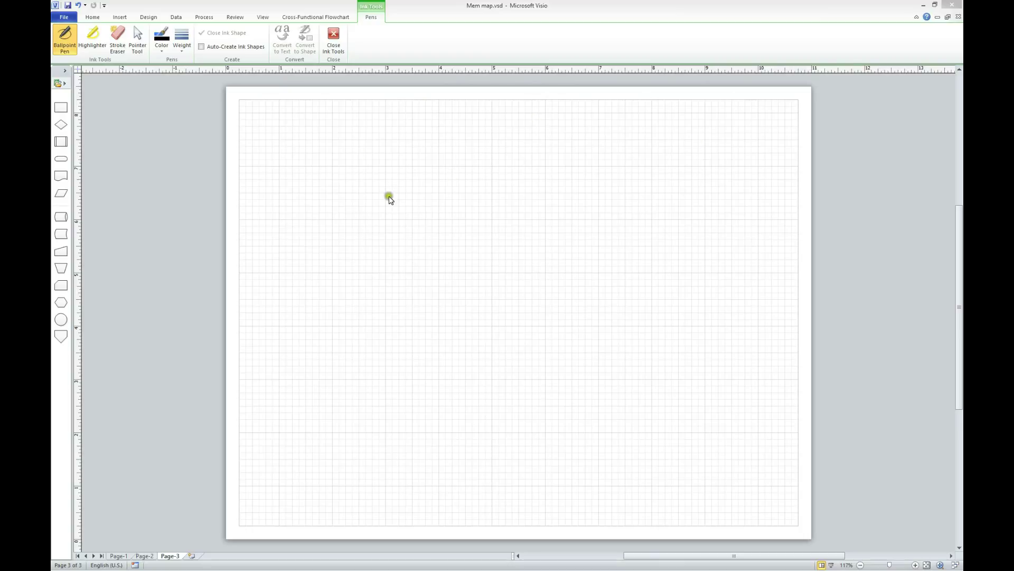
- Switch to the Ballpoint Pen and ink a rough box with an outgoing arrow
left_click(66, 40)
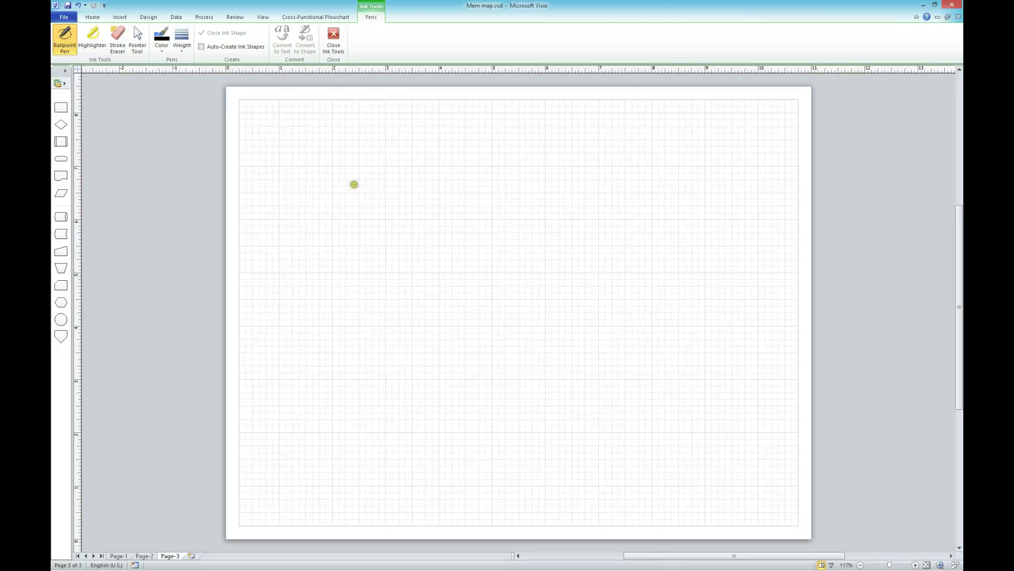
left_click_drag(354, 183, 350, 228)
mouse_move(355, 183)
left_mouse_down()
mouse_move(404, 212)
mouse_move(404, 227)
mouse_move(447, 204)
mouse_move(440, 213)
left_mouse_up()
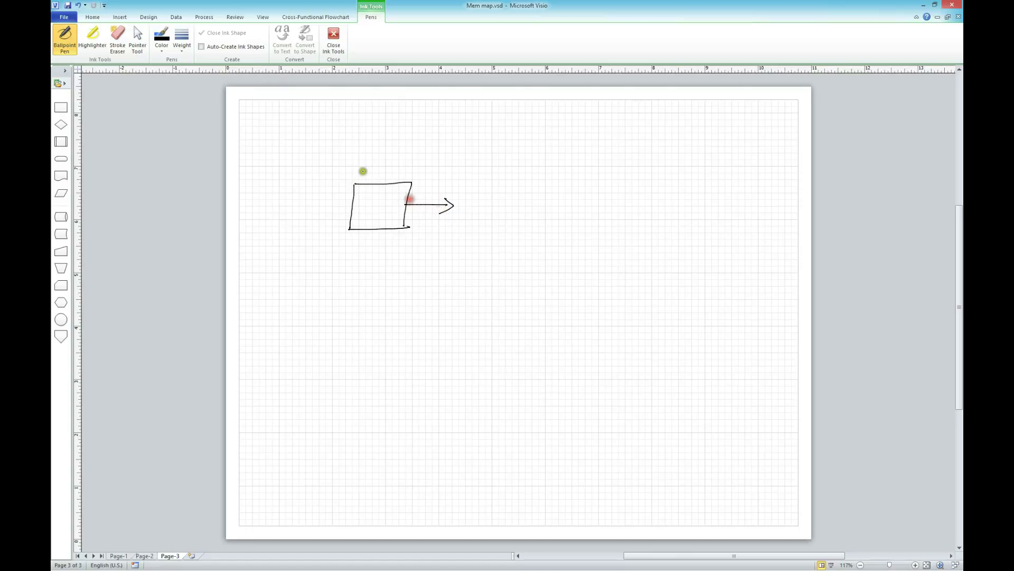
- Handwrite 'Mov [EBX], 1234' above the box and begin 'Mov EBX,' on a new line above
mouse_move(438, 138)
left_mouse_down()
mouse_move(450, 150)
mouse_move(497, 145)
mouse_move(498, 136)
mouse_move(613, 144)
mouse_move(600, 144)
left_mouse_up()
mouse_move(628, 133)
left_mouse_down()
mouse_move(637, 137)
mouse_move(628, 151)
left_mouse_up()
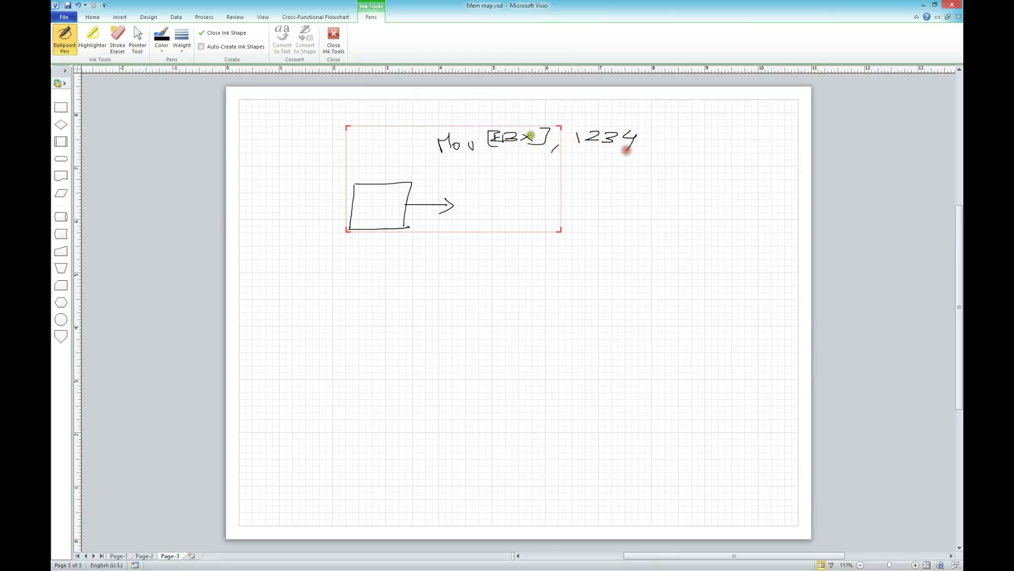
mouse_move(437, 121)
left_mouse_down()
mouse_move(437, 111)
mouse_move(525, 120)
mouse_move(544, 106)
mouse_move(527, 122)
mouse_move(558, 120)
mouse_move(547, 121)
left_mouse_up()
left_click_drag(570, 121, 568, 127)
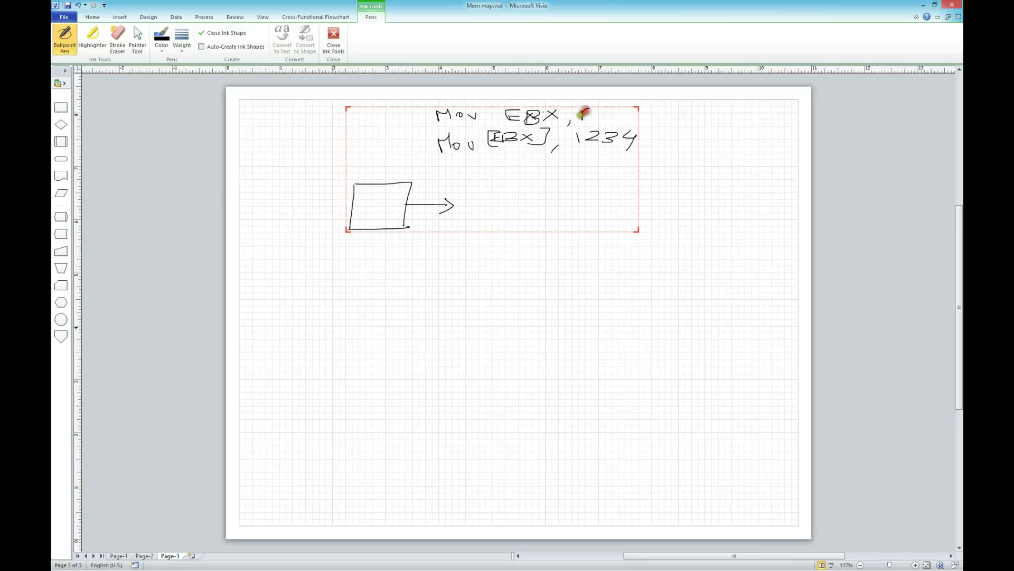
left_click_drag(586, 109, 581, 118)
- Write 8000h after 'Mov EBX,', add h to 1234, and underline EBX and 8000h
right_click(588, 115)
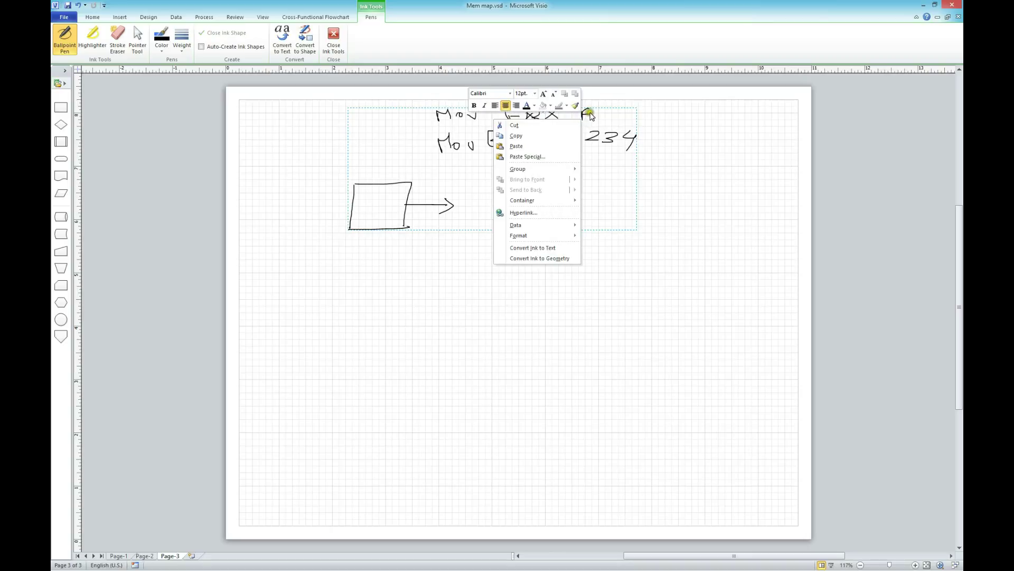
key("Escape")
mouse_move(581, 109)
left_mouse_down()
mouse_move(581, 121)
mouse_move(597, 111)
mouse_move(638, 114)
mouse_move(644, 144)
mouse_move(654, 145)
left_mouse_up()
left_click(627, 112)
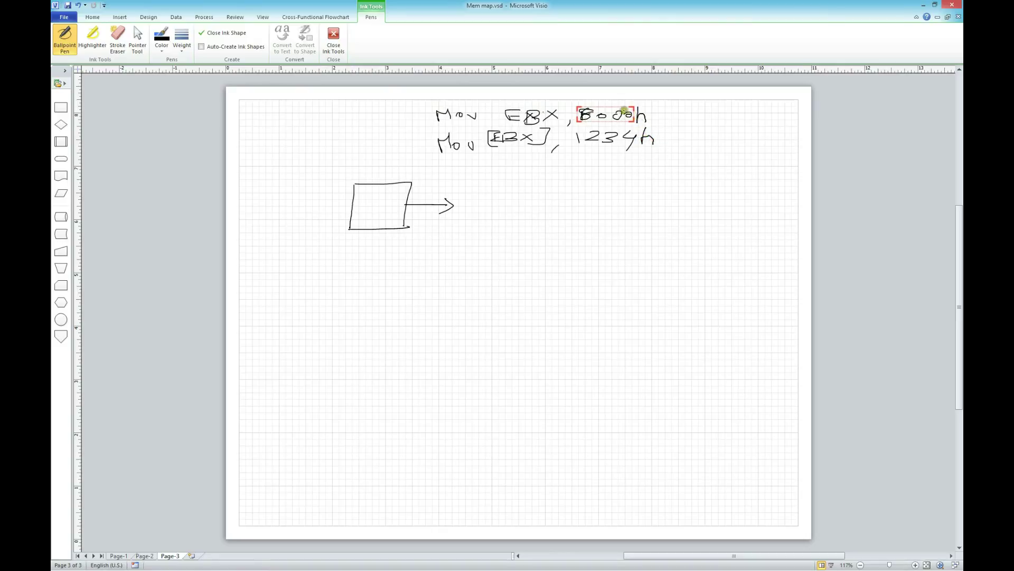
left_click(650, 110)
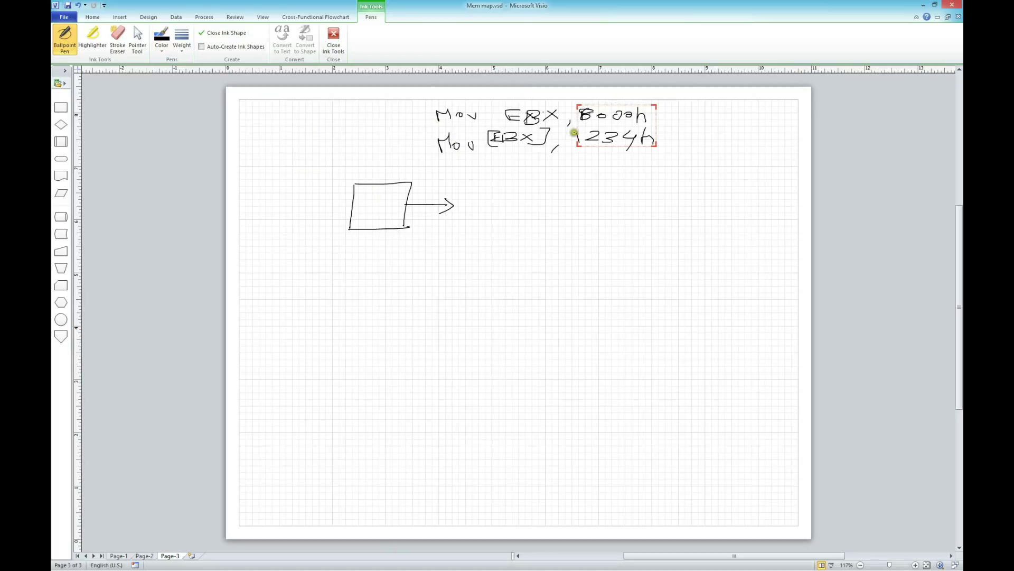
left_click_drag(579, 123, 659, 121)
left_click_drag(505, 123, 560, 122)
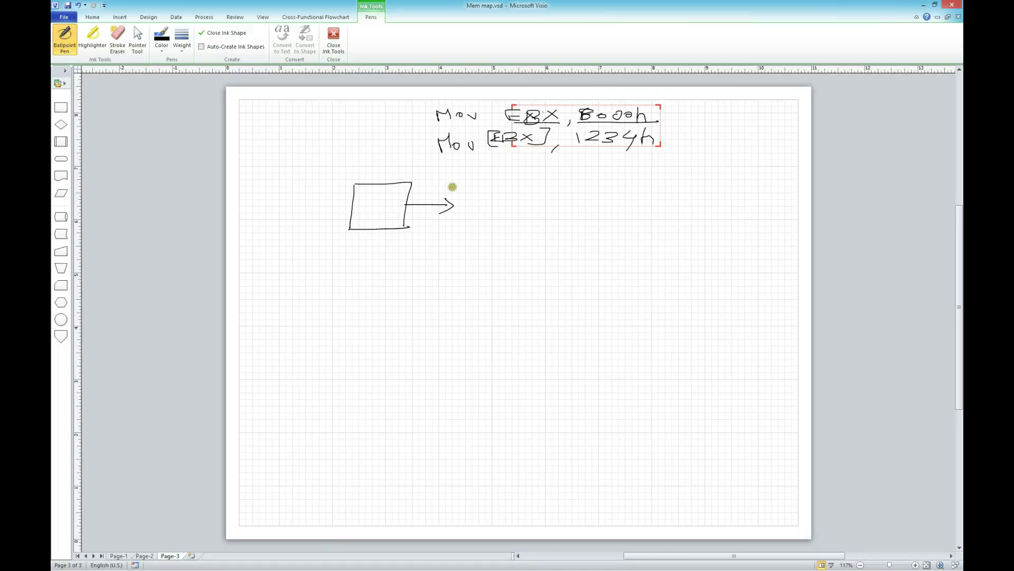
- Ink a Decoding ellipse fed by 8000h, with arrows right to Memory and down to MMIO
mouse_move(464, 184)
left_mouse_down()
mouse_move(522, 185)
mouse_move(444, 238)
mouse_move(537, 206)
mouse_move(467, 203)
mouse_move(461, 233)
mouse_move(518, 222)
mouse_move(543, 233)
left_mouse_up()
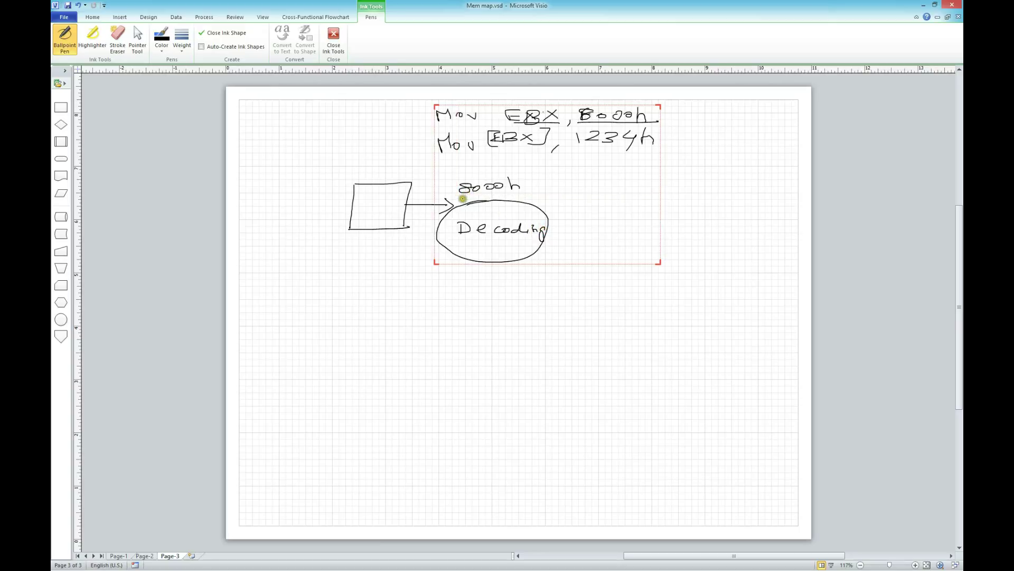
left_click_drag(466, 204, 517, 202)
left_click_drag(548, 221, 625, 217)
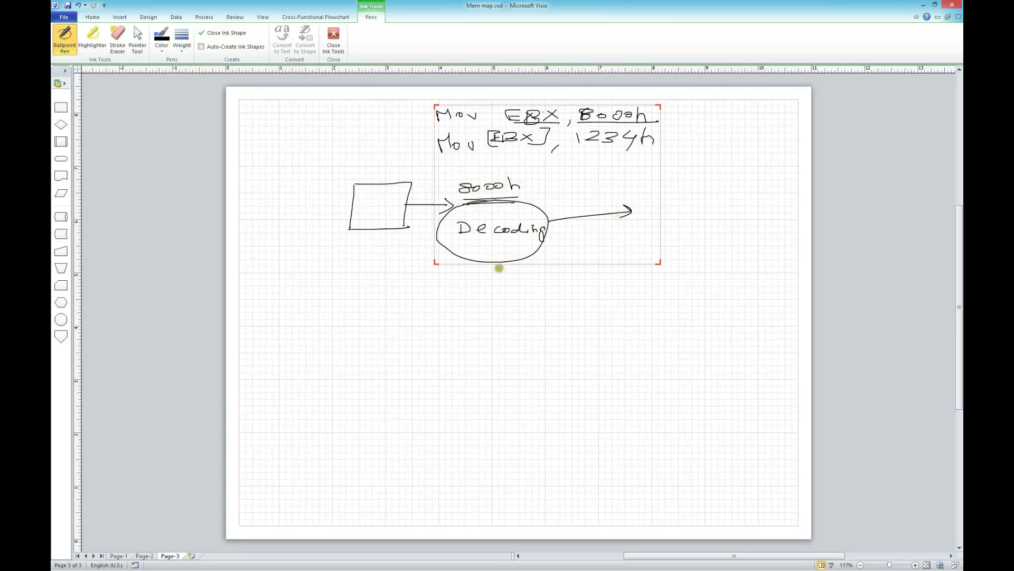
mouse_move(530, 254)
left_mouse_down()
mouse_move(557, 288)
mouse_move(546, 285)
left_mouse_up()
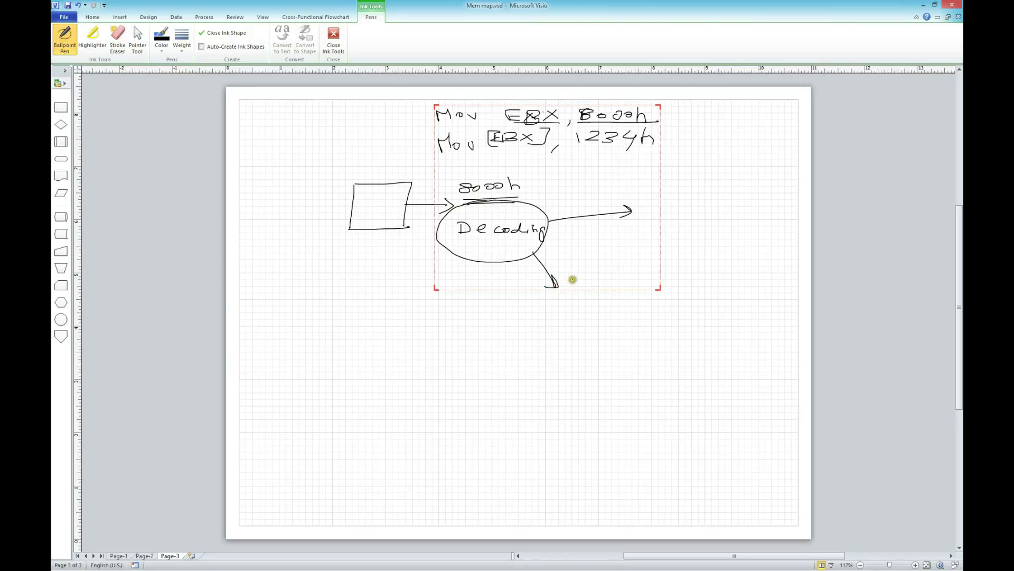
mouse_move(572, 280)
left_mouse_down()
mouse_move(643, 286)
mouse_move(629, 280)
left_mouse_up()
mouse_move(601, 209)
left_mouse_down()
mouse_move(598, 197)
mouse_move(683, 212)
left_mouse_up()
left_click(694, 209)
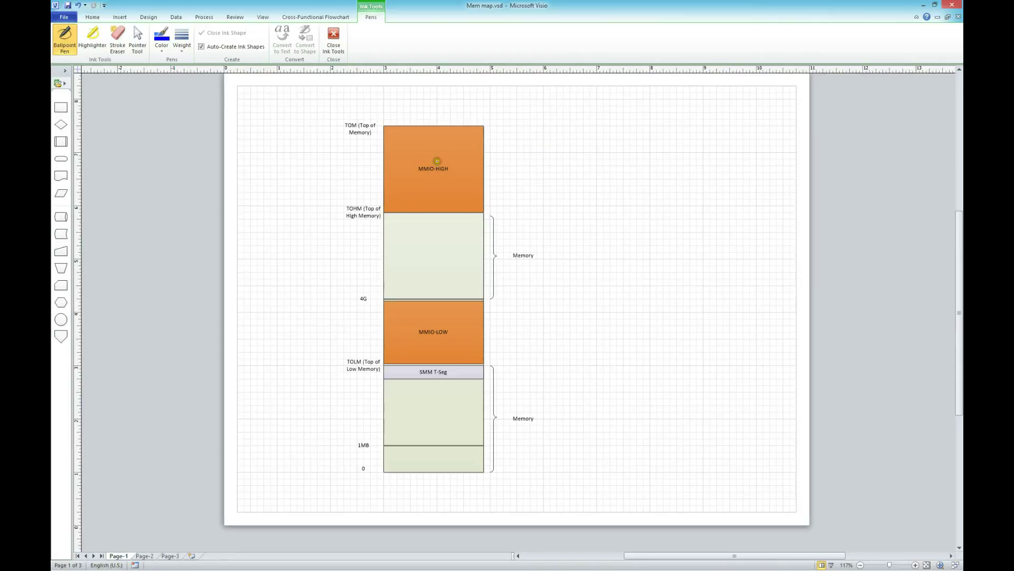
- Circle the MMIO-HIGH and upper Memory labels in blue ink, then add blank Page-4 with Shift+F11
mouse_move(437, 161)
left_mouse_down()
mouse_move(395, 173)
mouse_move(459, 176)
mouse_move(423, 163)
left_mouse_up()
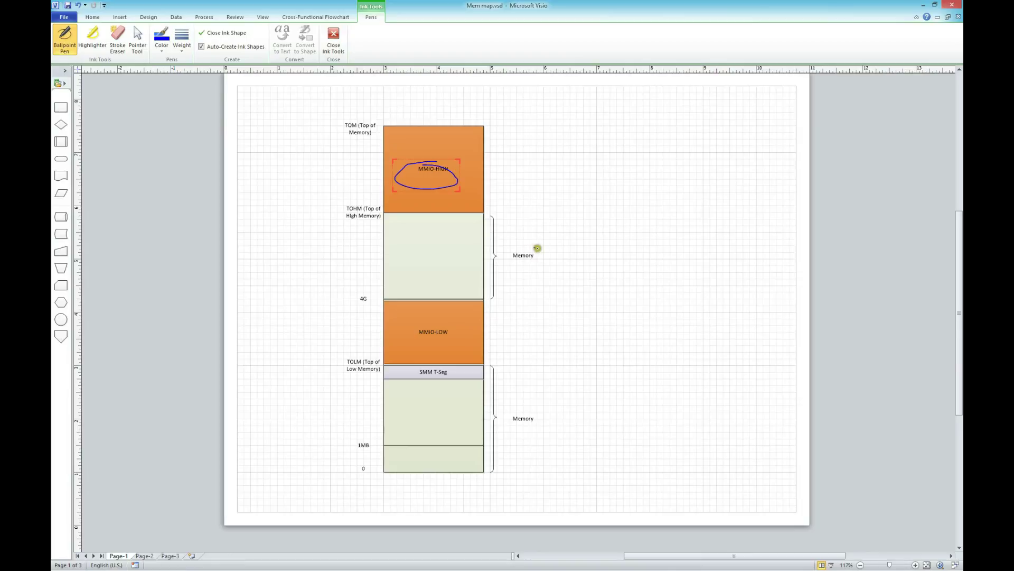
mouse_move(537, 247)
left_mouse_down()
mouse_move(534, 268)
mouse_move(518, 252)
left_mouse_up()
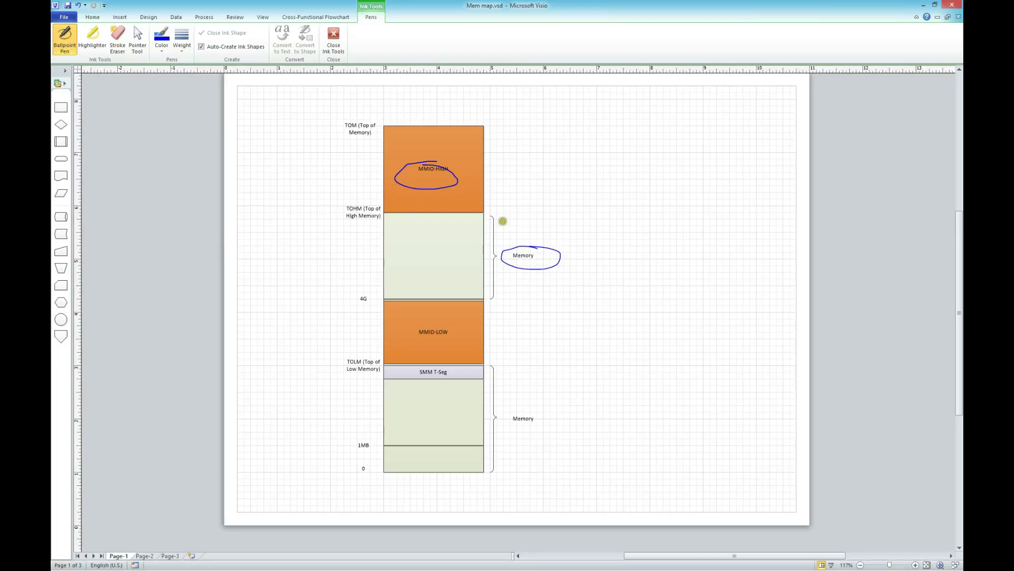
key("shift+F11")
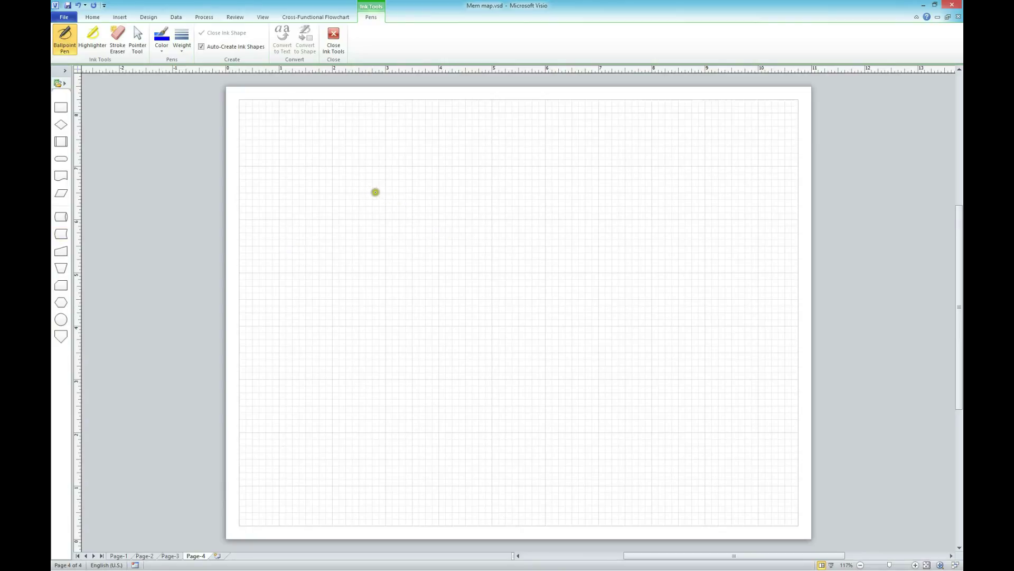
- Ink a CPU box with an arrow pointing right to a second box
left_click_drag(375, 192, 357, 240)
left_click_drag(372, 189, 420, 234)
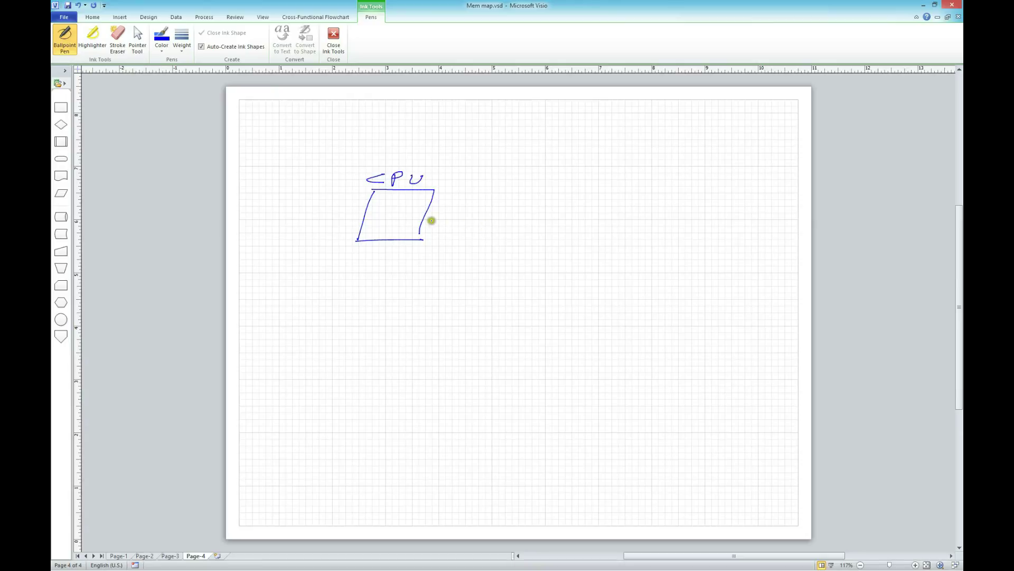
mouse_move(435, 221)
left_mouse_down()
mouse_move(503, 220)
mouse_move(491, 228)
left_mouse_up()
mouse_move(519, 194)
left_mouse_down()
mouse_move(505, 253)
mouse_move(604, 206)
mouse_move(509, 248)
left_mouse_up()
mouse_move(538, 185)
left_mouse_down()
mouse_move(545, 176)
mouse_move(575, 193)
mouse_move(636, 179)
left_mouse_up()
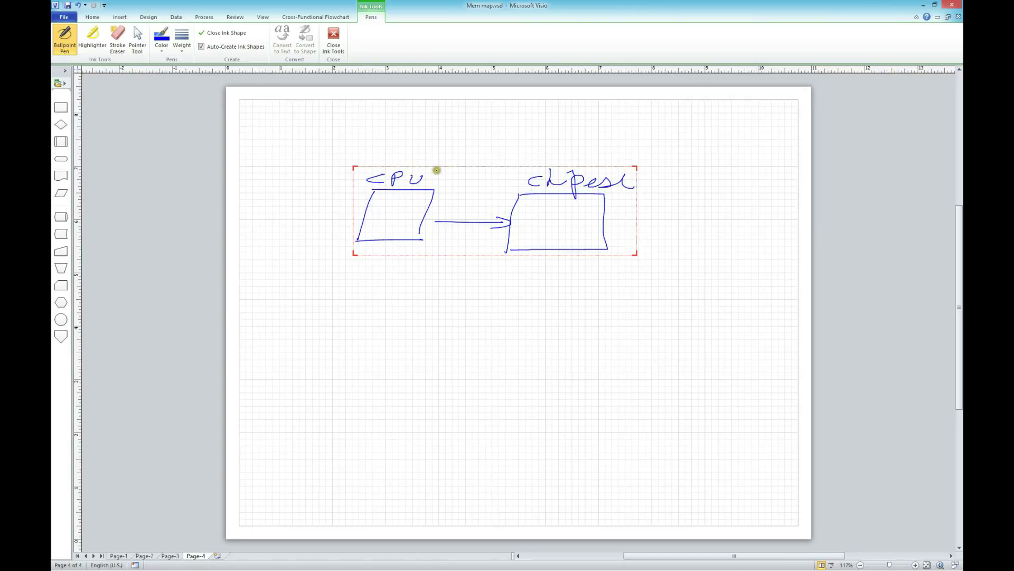
- Label the boxes CPU/core and chipset/System agent/Mem Controller Hub, then start an enclosing outline
mouse_move(439, 165)
left_mouse_down()
mouse_move(398, 191)
mouse_move(479, 185)
left_mouse_up()
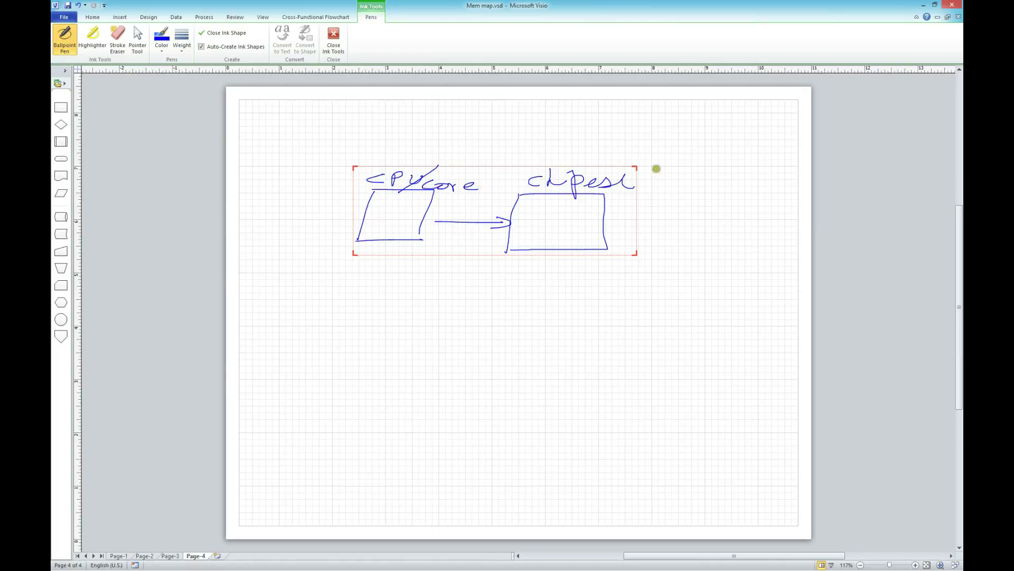
mouse_move(656, 168)
left_mouse_down()
mouse_move(619, 199)
mouse_move(657, 185)
mouse_move(664, 197)
mouse_move(692, 177)
mouse_move(692, 188)
mouse_move(729, 190)
left_mouse_up()
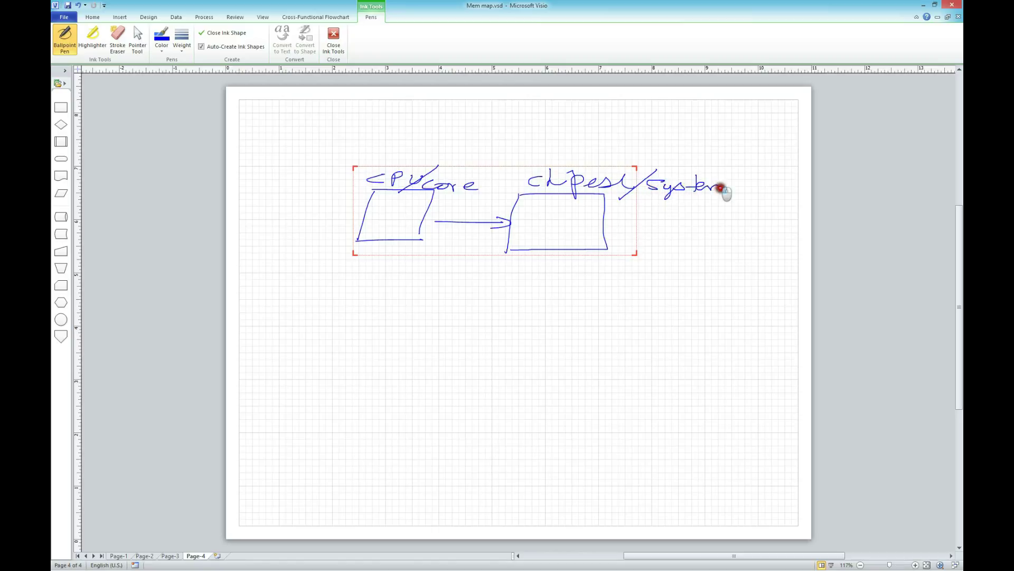
mouse_move(668, 205)
left_mouse_down()
mouse_move(661, 208)
mouse_move(730, 206)
mouse_move(720, 226)
left_mouse_up()
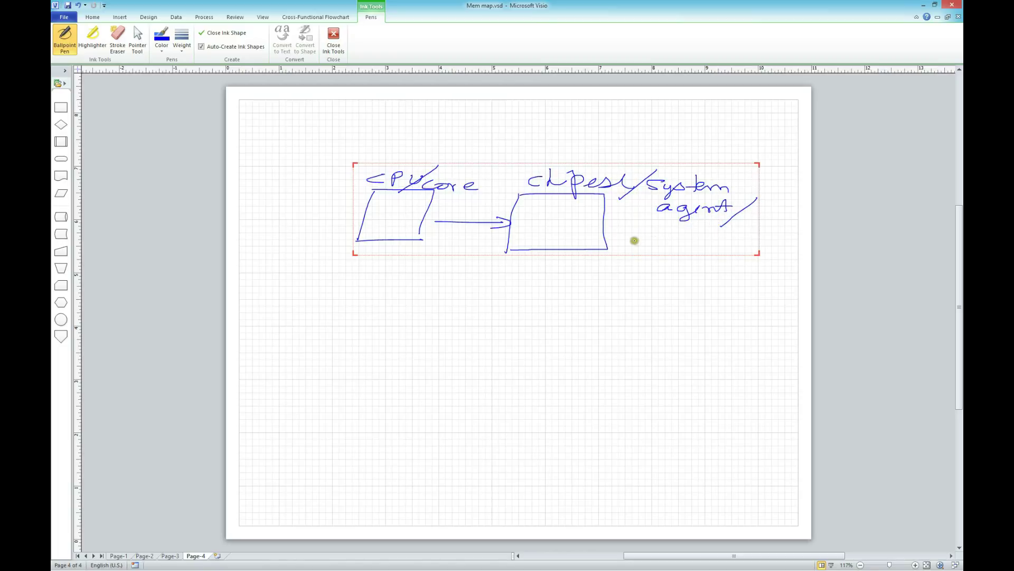
left_click_drag(635, 249, 668, 242)
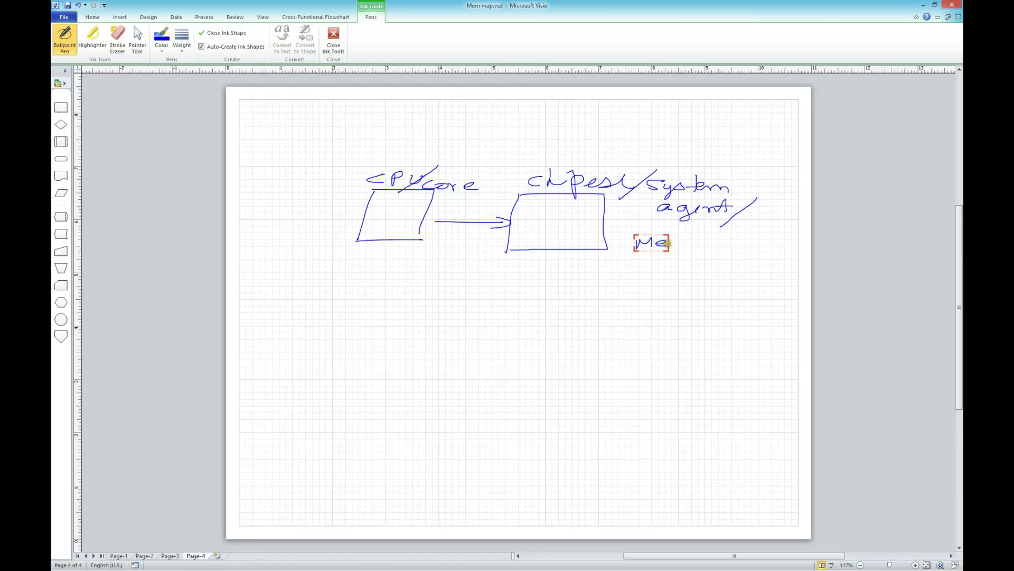
left_click_drag(681, 245, 694, 245)
mouse_move(711, 237)
left_mouse_down()
mouse_move(700, 243)
mouse_move(797, 242)
left_mouse_up()
mouse_move(649, 253)
left_mouse_down()
mouse_move(651, 267)
mouse_move(689, 263)
left_mouse_up()
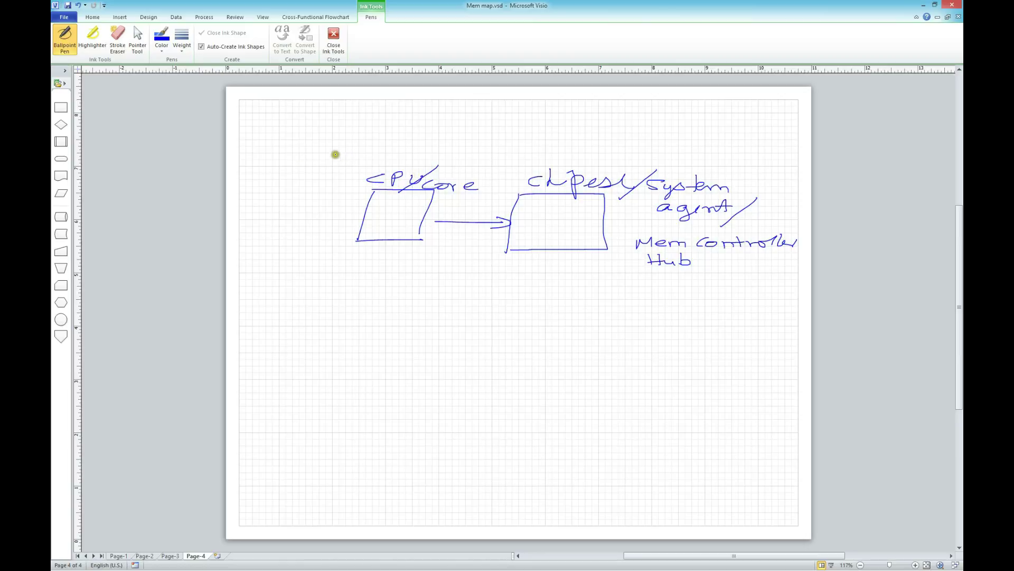
left_click_drag(334, 147, 310, 317)
- Close a large outline around the CPU and chipset boxes and write 'Processor' above it
mouse_move(334, 147)
left_mouse_down()
mouse_move(792, 192)
mouse_move(750, 304)
left_mouse_up()
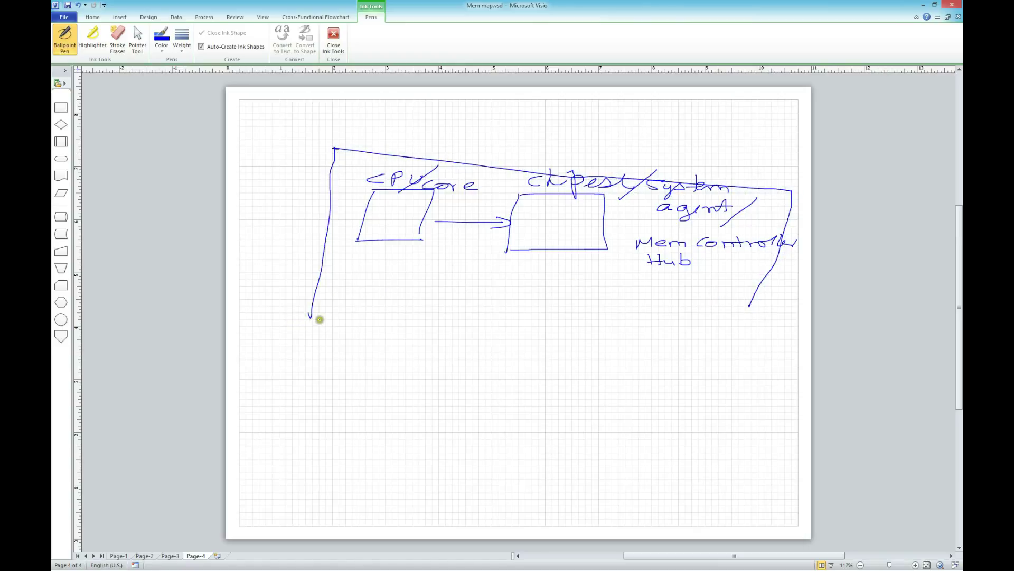
mouse_move(312, 318)
left_mouse_down()
mouse_move(727, 316)
mouse_move(763, 304)
left_mouse_up()
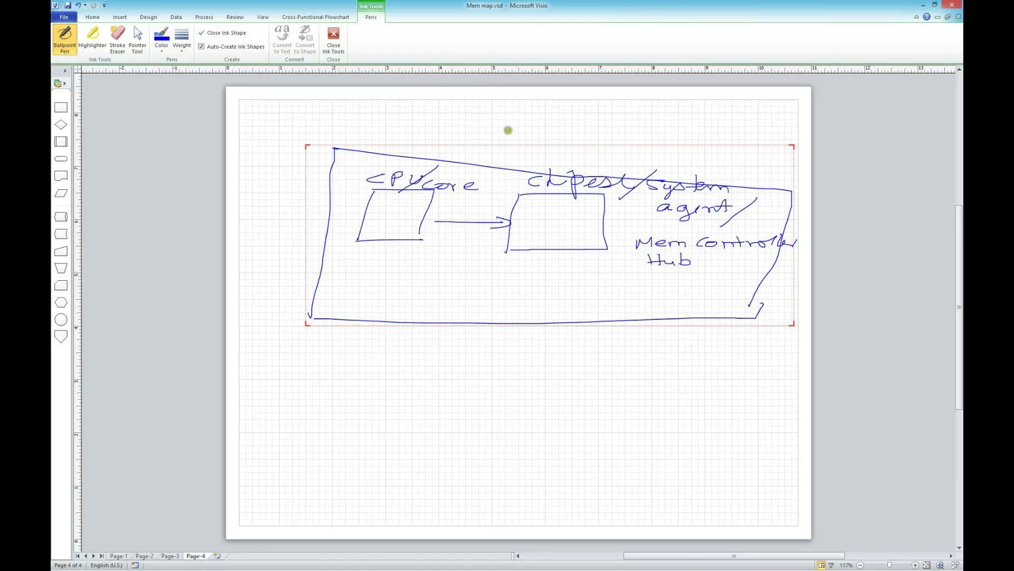
mouse_move(516, 119)
left_mouse_down()
mouse_move(515, 137)
mouse_move(623, 135)
left_mouse_up()
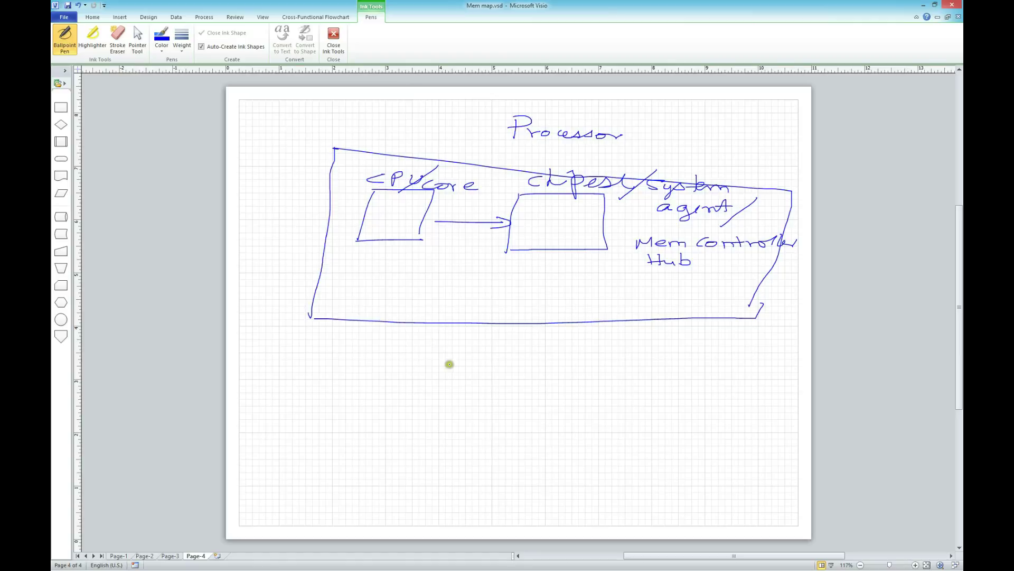
right_click(550, 305)
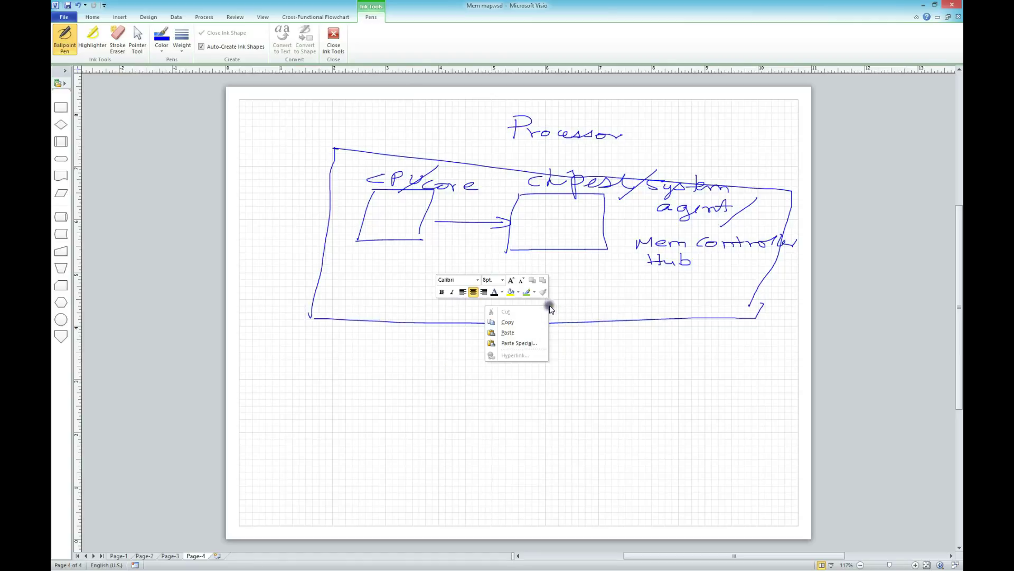
- Add a new Page-5 and ink a large rectangle on it
left_click(217, 556)
left_click(217, 556)
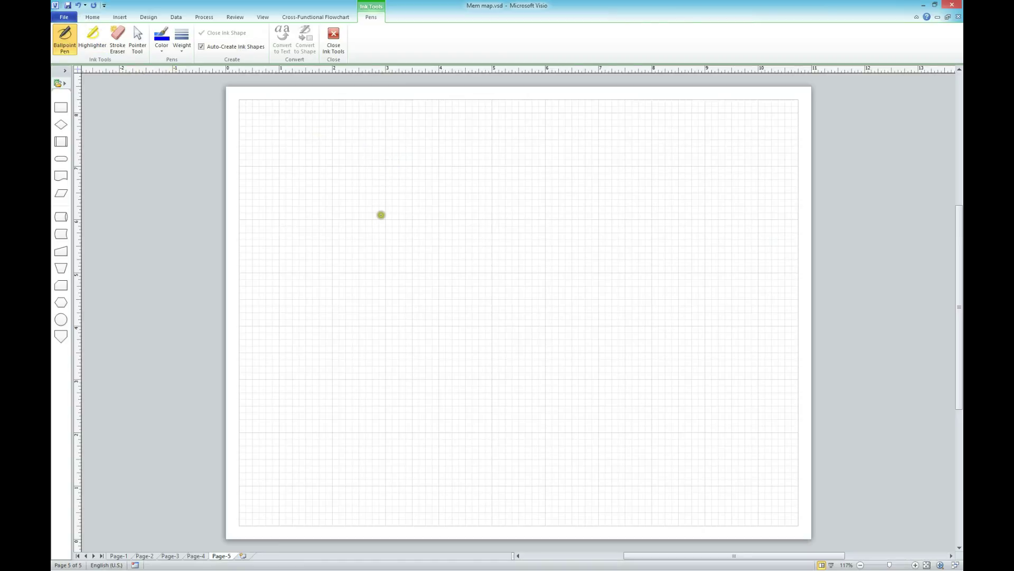
mouse_move(384, 208)
left_mouse_down()
mouse_move(371, 310)
mouse_move(380, 208)
mouse_move(602, 222)
mouse_move(604, 294)
left_mouse_up()
left_click_drag(366, 312, 611, 291)
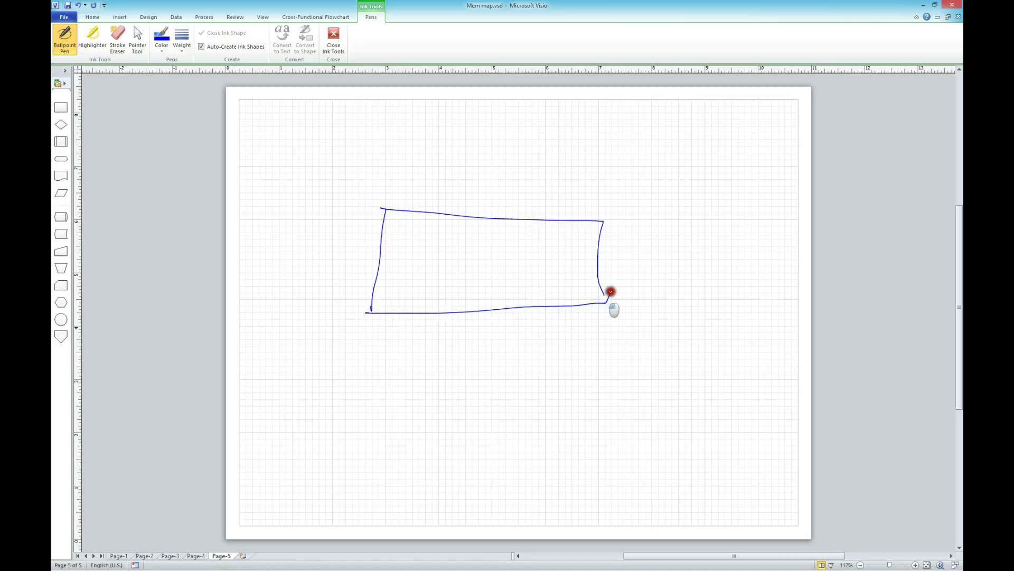
- Draw four small core boxes labelled '4 CPU cores', mark the rectangle 'SA', and start a left brace
mouse_move(397, 158)
left_mouse_down()
mouse_move(417, 161)
mouse_move(400, 173)
mouse_move(443, 170)
mouse_move(453, 156)
mouse_move(439, 172)
mouse_move(484, 161)
mouse_move(563, 167)
mouse_move(534, 174)
left_mouse_up()
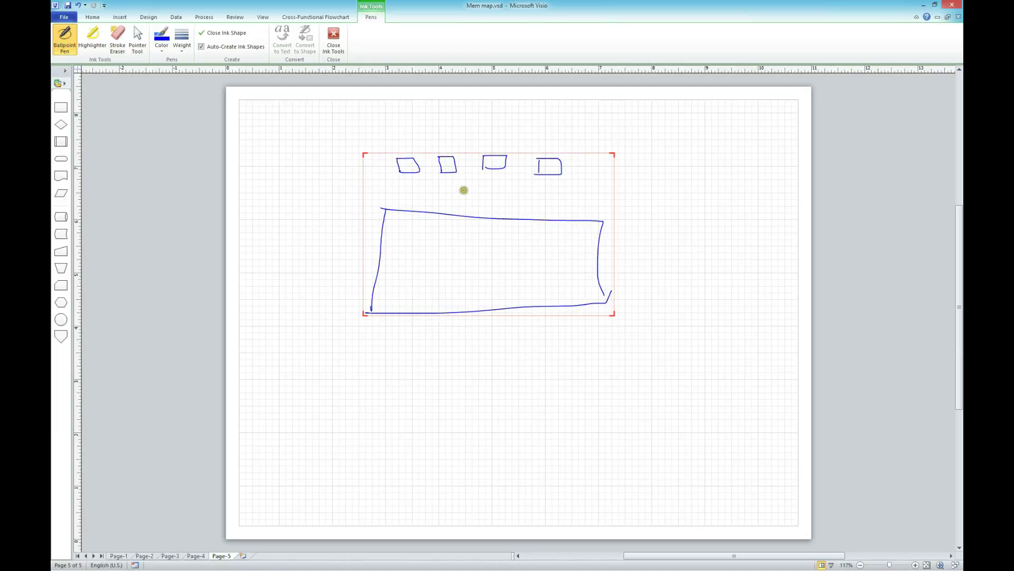
mouse_move(590, 135)
left_mouse_down()
mouse_move(638, 150)
mouse_move(680, 135)
mouse_move(718, 143)
mouse_move(715, 151)
left_mouse_up()
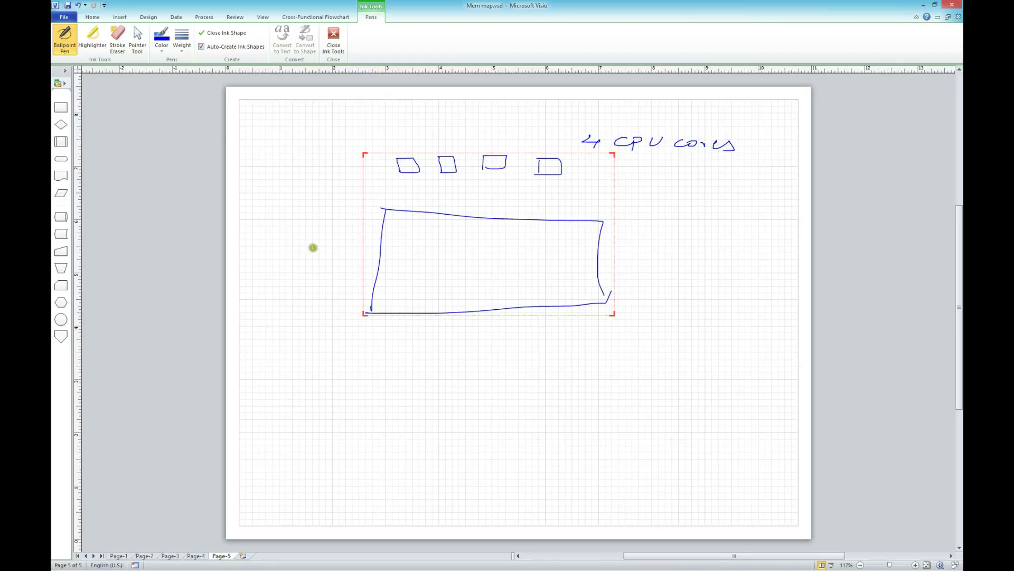
left_click_drag(328, 249, 312, 263)
left_click_drag(332, 263, 346, 255)
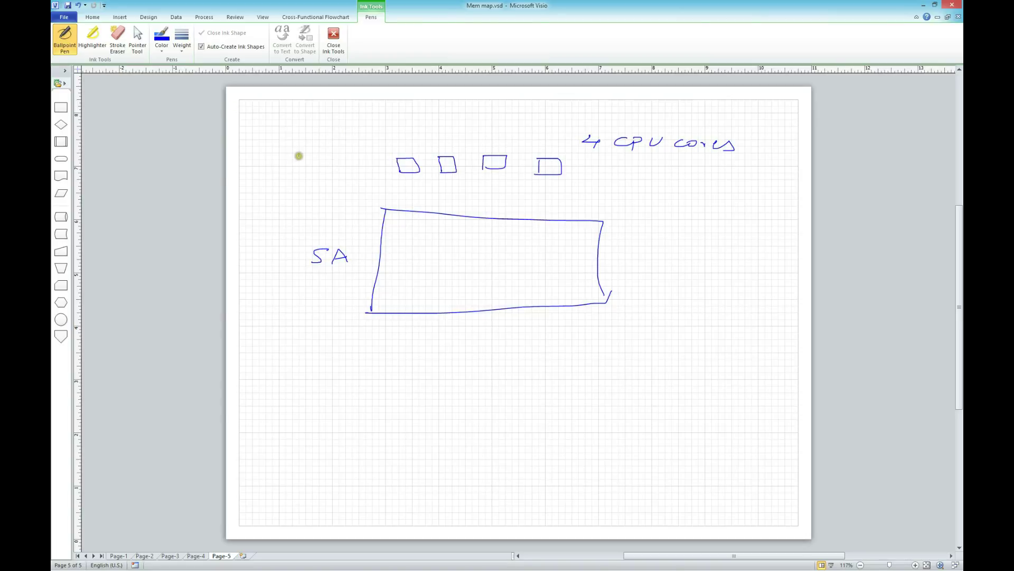
mouse_move(299, 155)
left_mouse_down()
mouse_move(246, 239)
mouse_move(244, 304)
mouse_move(262, 299)
left_mouse_up()
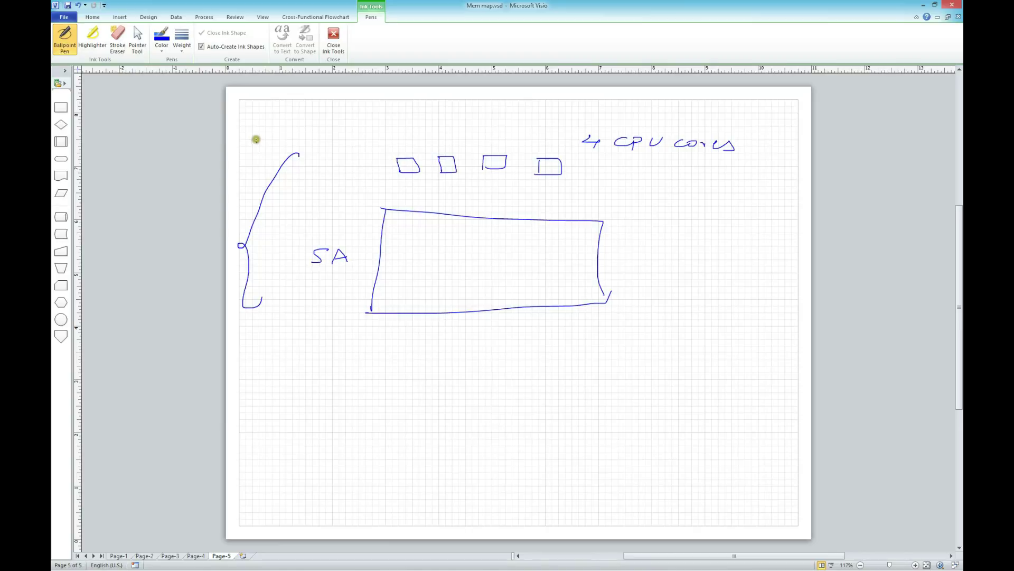
- Finish the brace titled 'Processor' and ink a small MC box in the rectangle's top-right corner
mouse_move(251, 140)
left_mouse_down()
mouse_move(280, 150)
mouse_move(347, 134)
mouse_move(326, 136)
left_mouse_up()
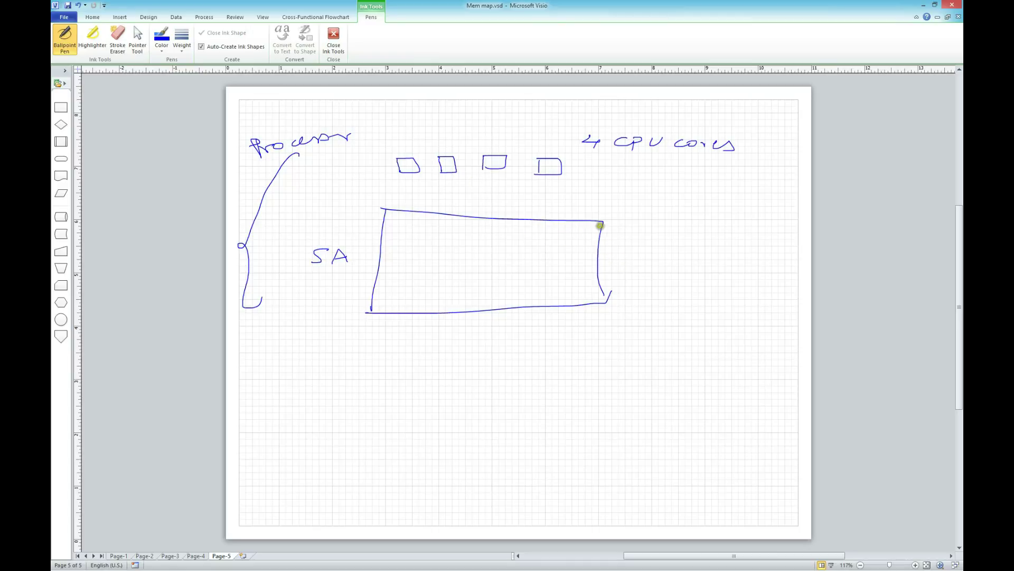
mouse_move(596, 228)
left_mouse_down()
mouse_move(554, 227)
mouse_move(594, 244)
left_mouse_up()
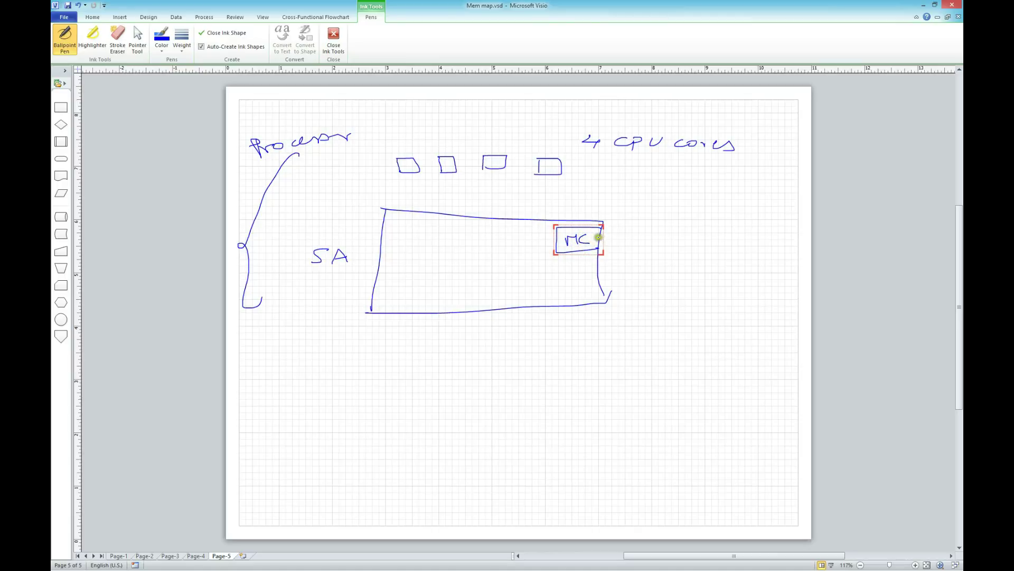
- Add a second MC box, slashed bus lines from both MC boxes, and port boxes along the bottom edge
mouse_move(601, 238)
left_mouse_down()
mouse_move(659, 235)
mouse_move(617, 244)
mouse_move(643, 242)
mouse_move(573, 283)
mouse_move(600, 291)
mouse_move(580, 279)
mouse_move(595, 288)
mouse_move(667, 273)
mouse_move(613, 279)
left_mouse_up()
right_click(581, 280)
key("Escape")
mouse_move(624, 269)
left_mouse_down()
mouse_move(620, 278)
mouse_move(632, 280)
left_mouse_up()
left_click_drag(646, 270, 642, 279)
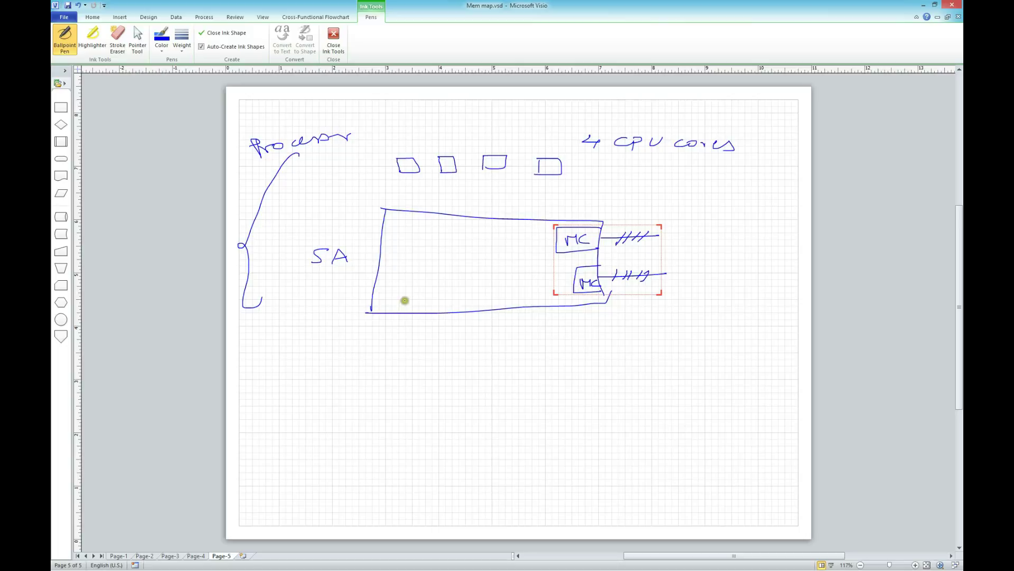
mouse_move(410, 312)
left_mouse_down()
mouse_move(412, 297)
mouse_move(429, 314)
mouse_move(465, 311)
mouse_move(484, 293)
mouse_move(501, 307)
mouse_move(525, 292)
mouse_move(607, 332)
left_mouse_up()
- Label the ports PCIe, add a port box, and ink an ICH/PCH box linked to a smaller box below
mouse_move(623, 326)
left_mouse_down()
mouse_move(629, 339)
mouse_move(656, 339)
left_mouse_up()
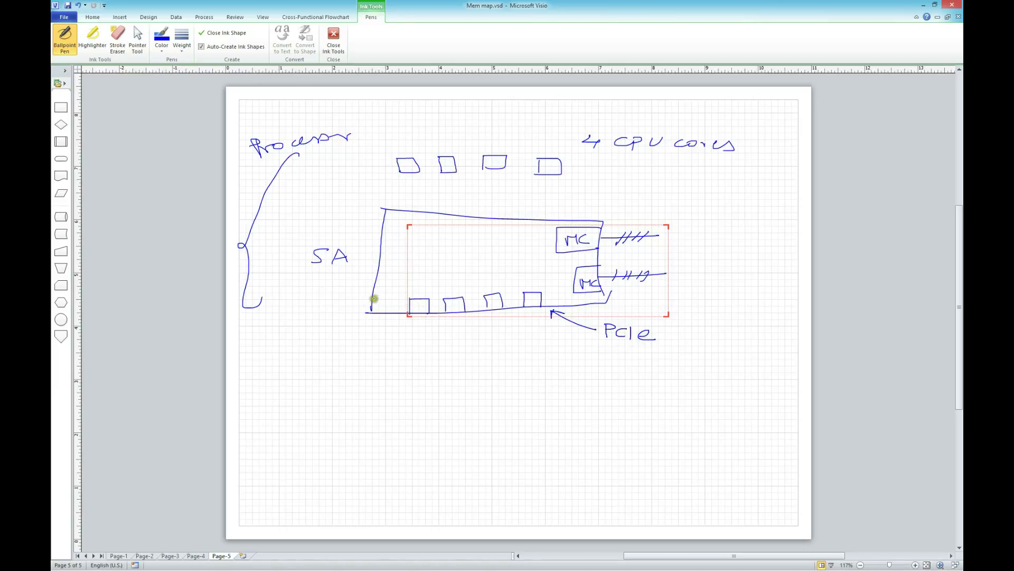
mouse_move(373, 295)
left_mouse_down()
mouse_move(390, 303)
mouse_move(374, 306)
mouse_move(360, 371)
mouse_move(369, 366)
mouse_move(332, 401)
mouse_move(331, 380)
mouse_move(402, 381)
mouse_move(422, 419)
left_mouse_up()
left_click_drag(335, 423, 428, 424)
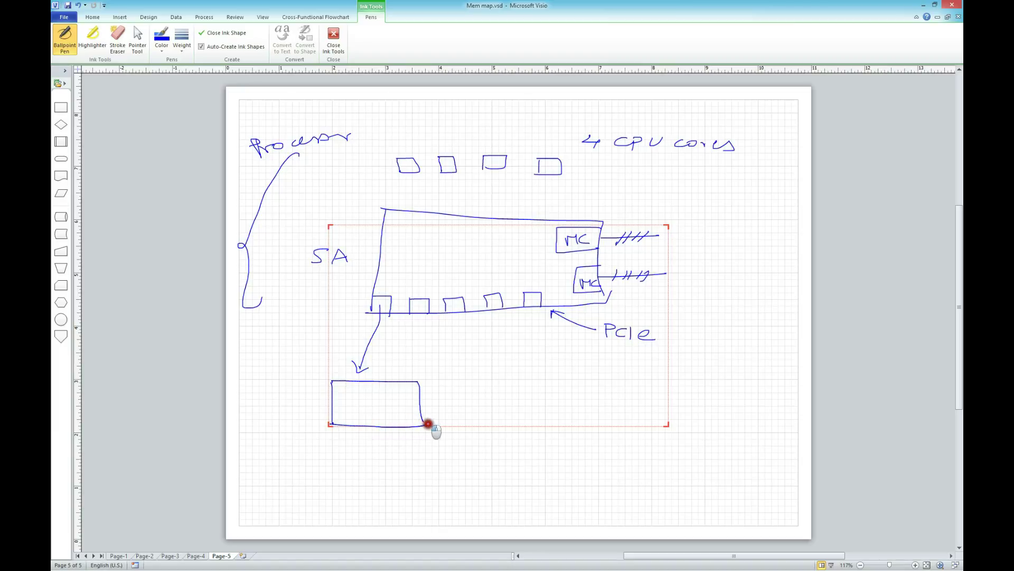
mouse_move(275, 393)
left_mouse_down()
mouse_move(315, 401)
mouse_move(319, 392)
left_mouse_up()
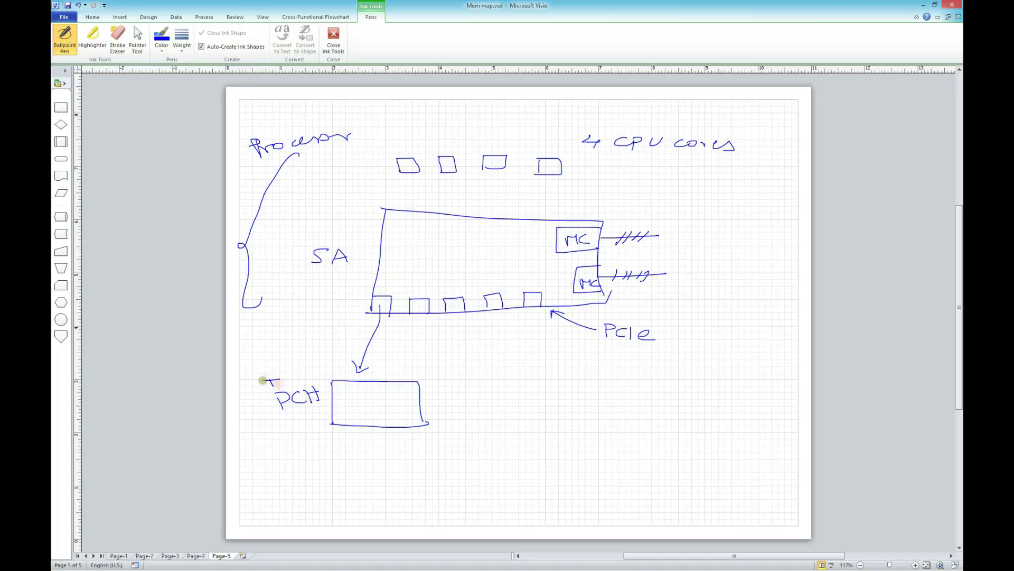
left_click_drag(269, 380, 327, 382)
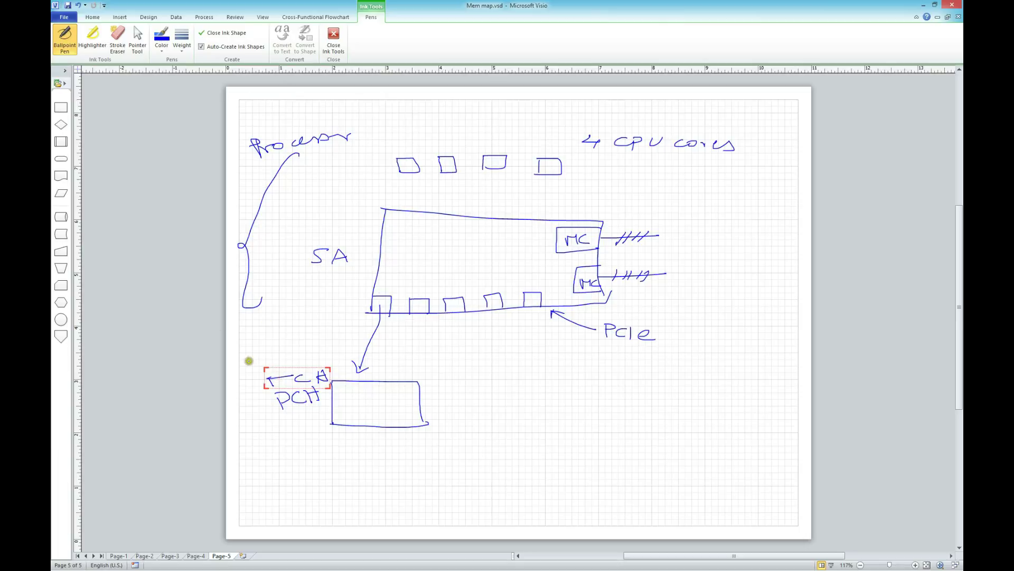
left_click_drag(279, 382, 254, 390)
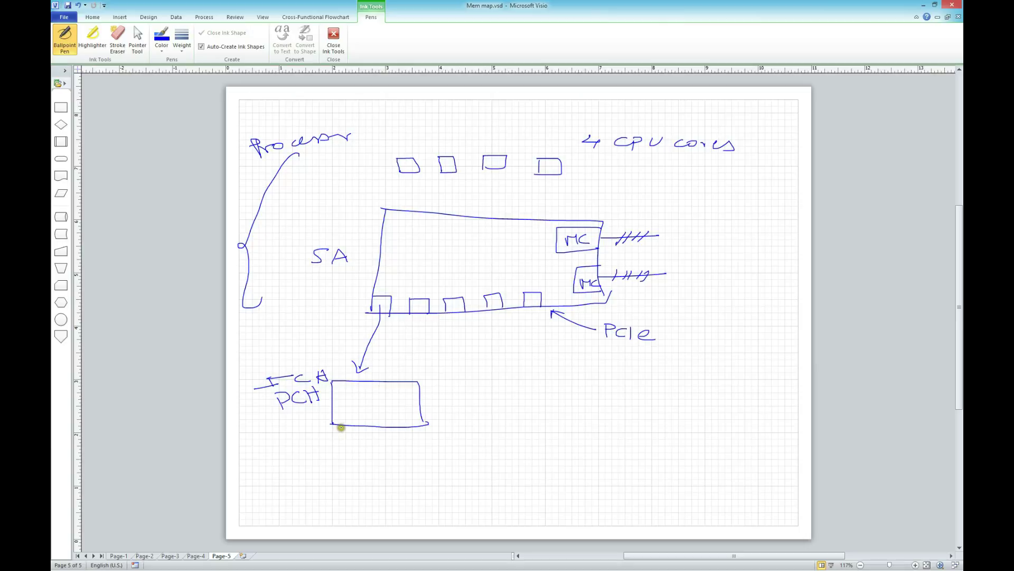
mouse_move(349, 427)
left_mouse_down()
mouse_move(343, 472)
mouse_move(334, 453)
mouse_move(342, 473)
left_mouse_up()
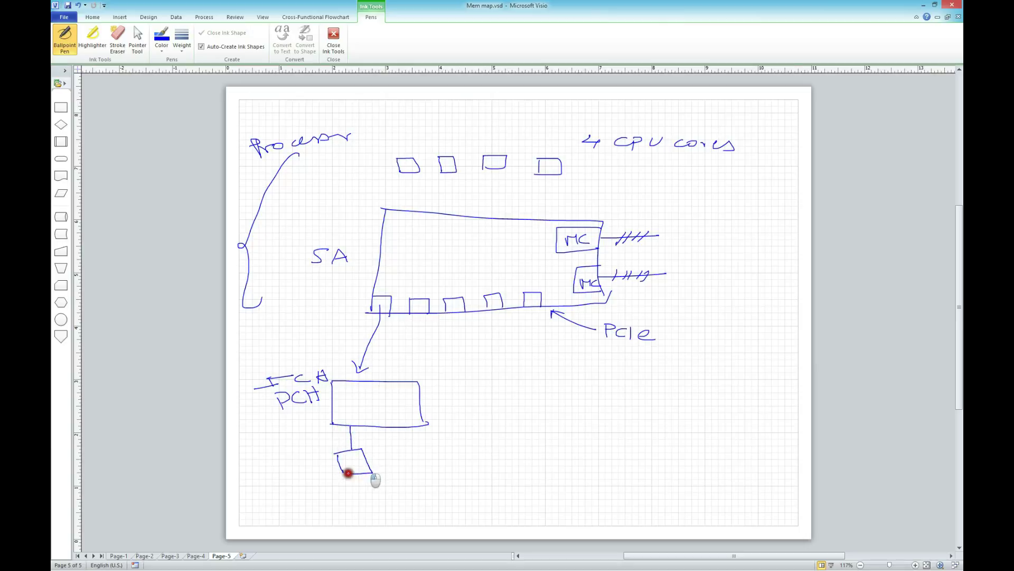
- Close the small box below ICH/PCH and ink a 'flash' label beside it
mouse_move(281, 466)
left_mouse_down()
mouse_move(289, 481)
mouse_move(296, 464)
mouse_move(301, 478)
mouse_move(312, 477)
left_mouse_up()
mouse_move(321, 465)
left_mouse_down()
mouse_move(317, 477)
mouse_move(317, 465)
mouse_move(341, 466)
left_mouse_up()
left_click(280, 472)
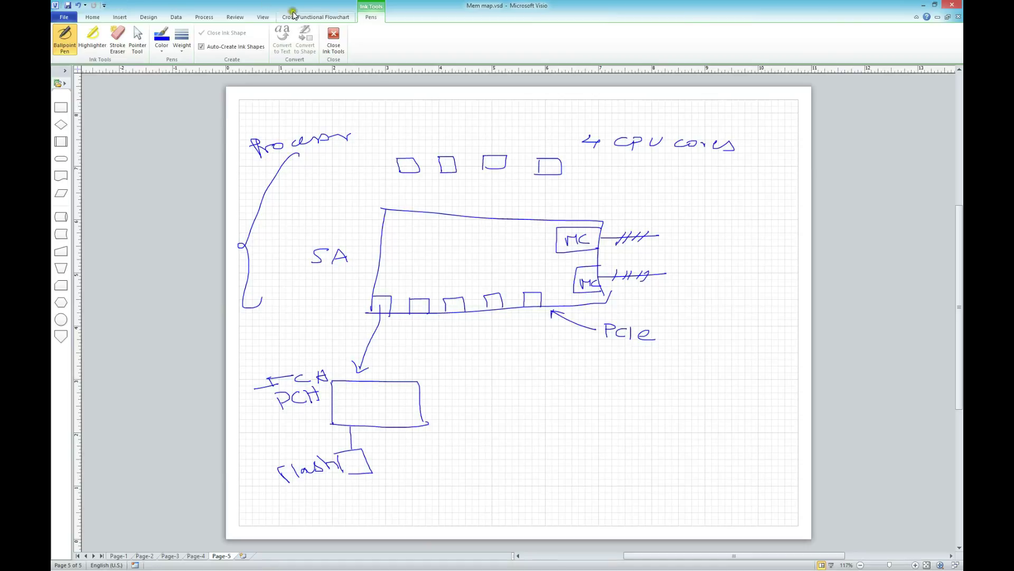
- Ink a bus line under the four cores linked down to SA, add a page, and begin 'Memory'
left_click_drag(397, 185, 543, 192)
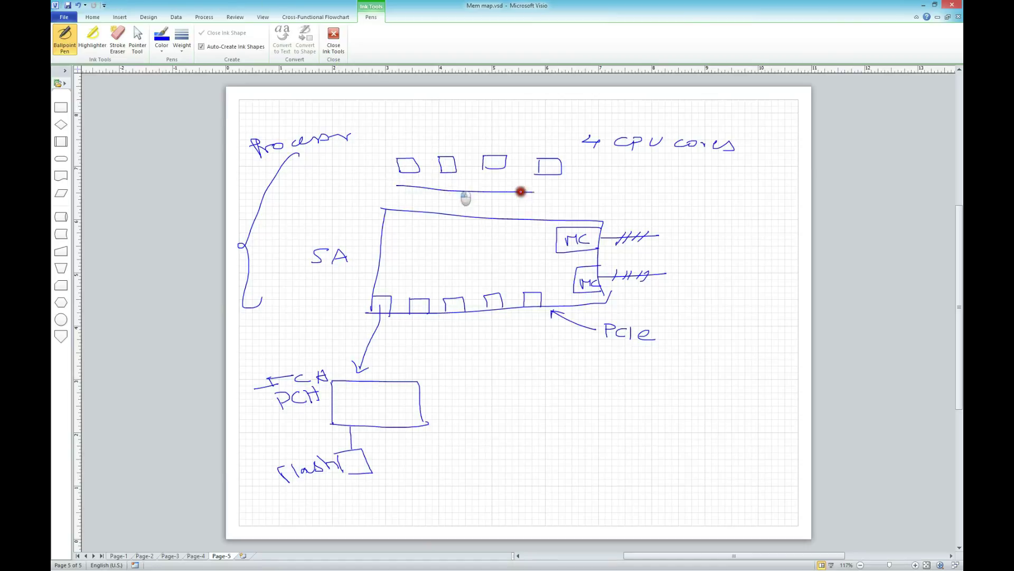
mouse_move(469, 192)
left_mouse_down()
mouse_move(467, 217)
mouse_move(483, 200)
left_mouse_up()
key("ctrl+z")
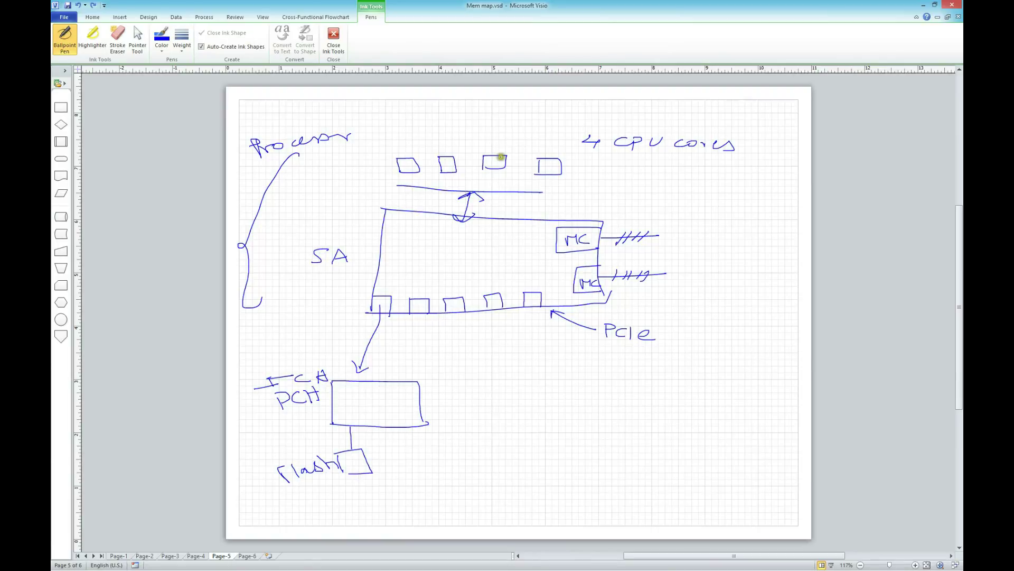
mouse_move(569, 384)
left_mouse_down()
mouse_move(570, 396)
mouse_move(660, 383)
mouse_move(673, 390)
mouse_move(663, 393)
left_mouse_up()
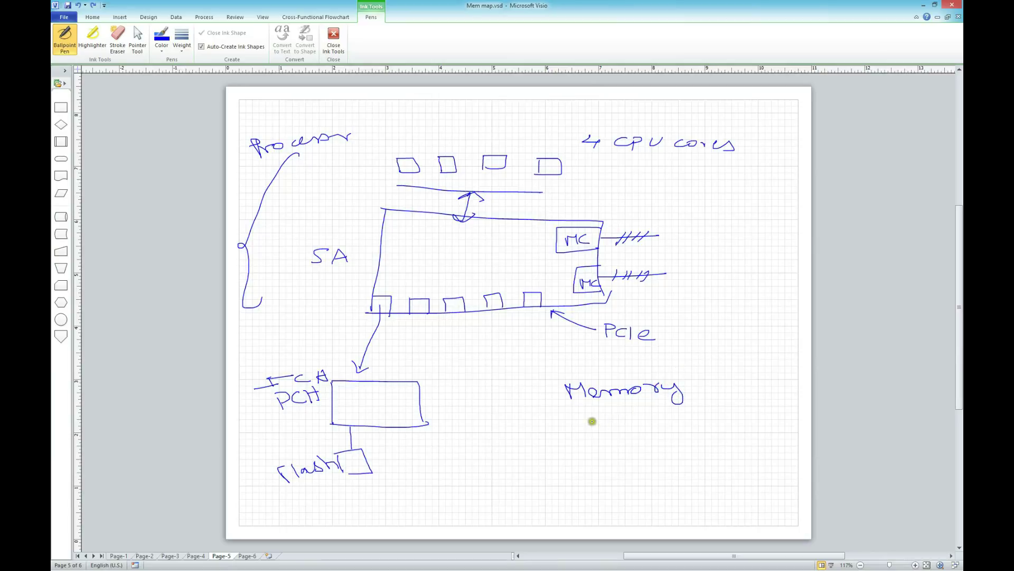
- Handwrite MMIO and IO beneath Memory in the lower right
mouse_move(573, 419)
left_mouse_down()
mouse_move(637, 420)
mouse_move(631, 429)
mouse_move(651, 418)
mouse_move(583, 472)
mouse_move(641, 469)
left_mouse_up()
key("ctrl+z")
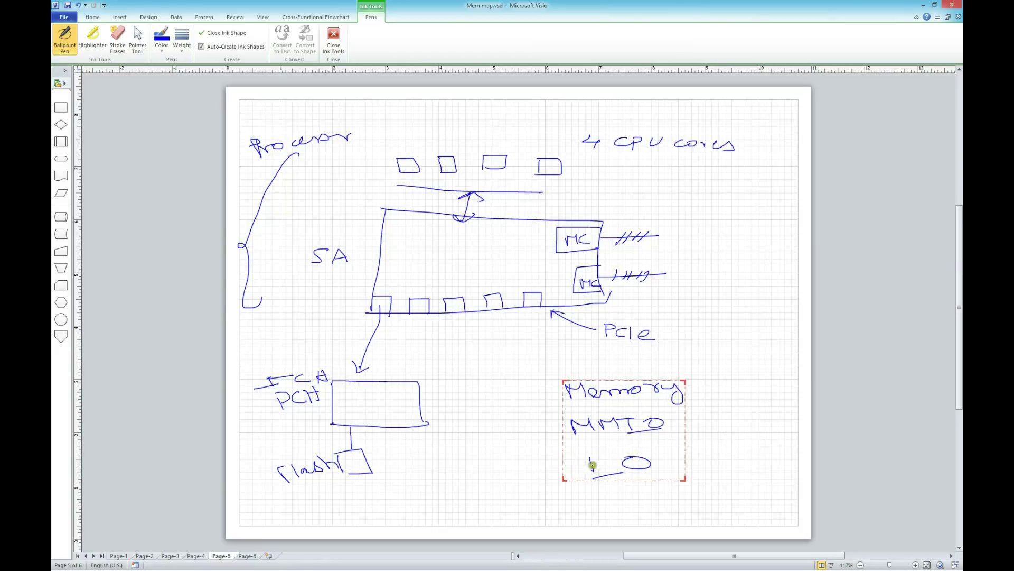
left_click_drag(578, 457, 602, 456)
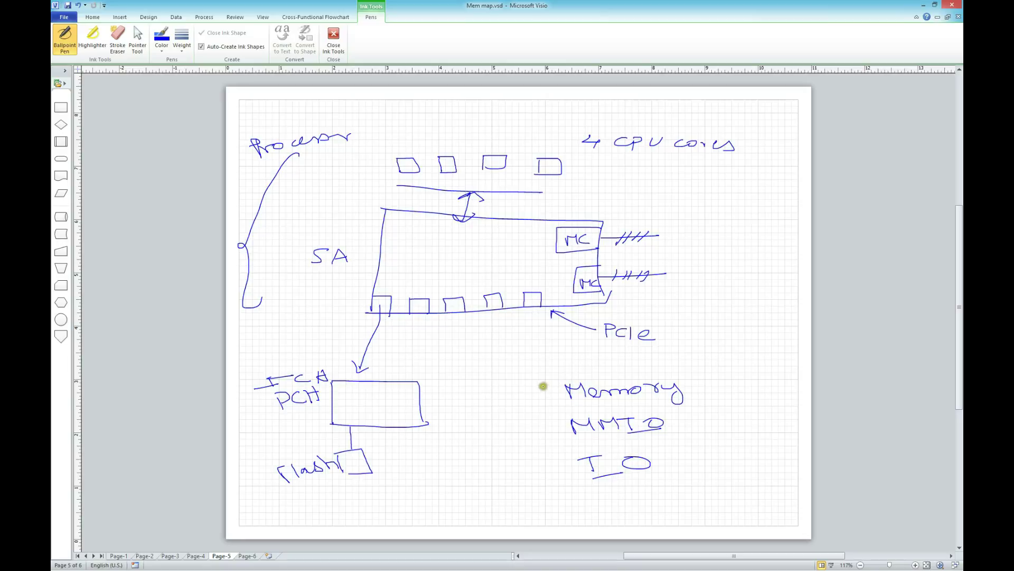
- Tick Memory and IO with check marks and write a circled MOV beside Memory
left_click_drag(543, 386, 585, 378)
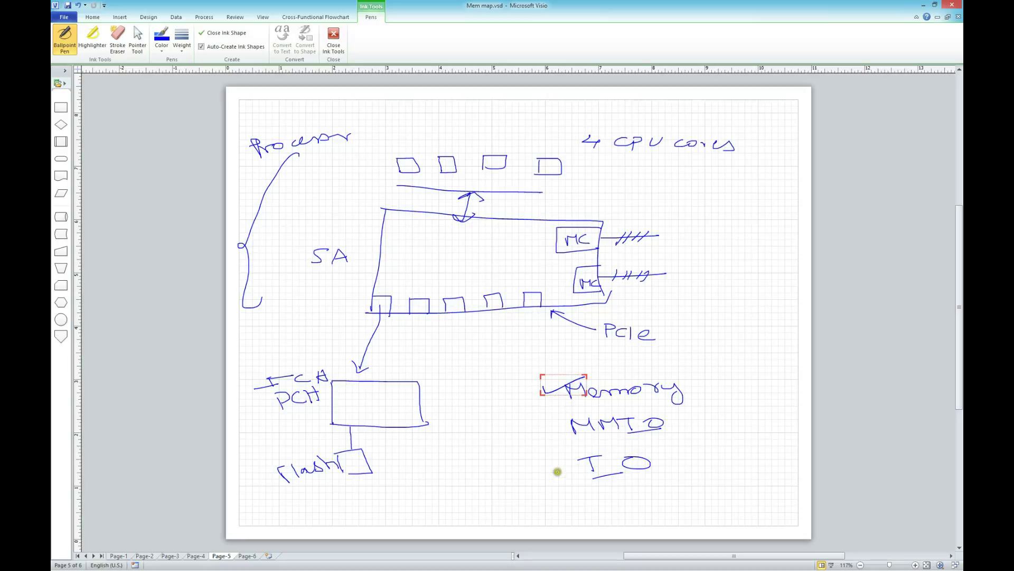
left_click_drag(557, 472, 596, 459)
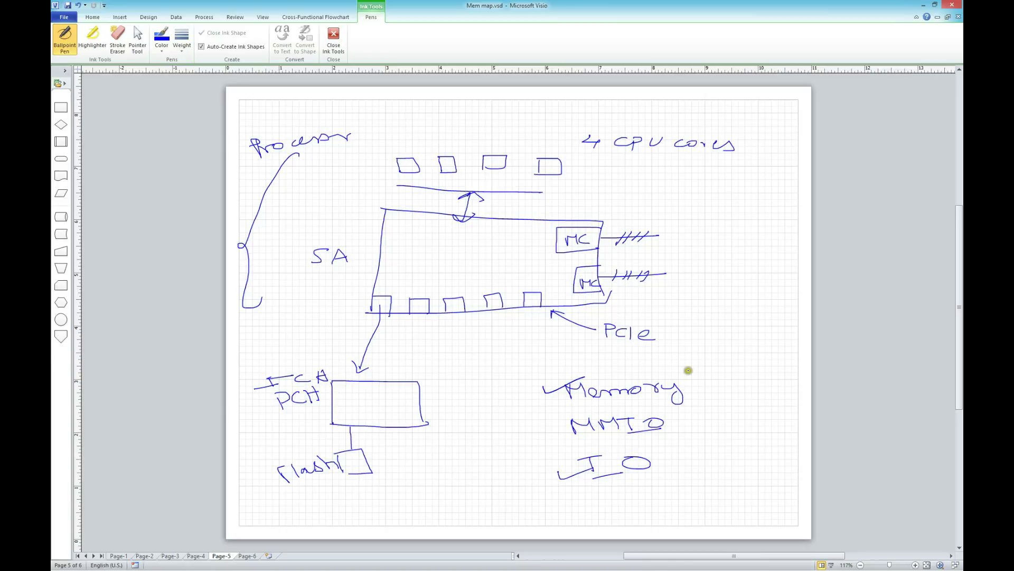
left_click(702, 360)
mouse_move(703, 359)
left_mouse_down()
mouse_move(729, 371)
mouse_move(749, 357)
mouse_move(696, 349)
mouse_move(727, 344)
left_mouse_up()
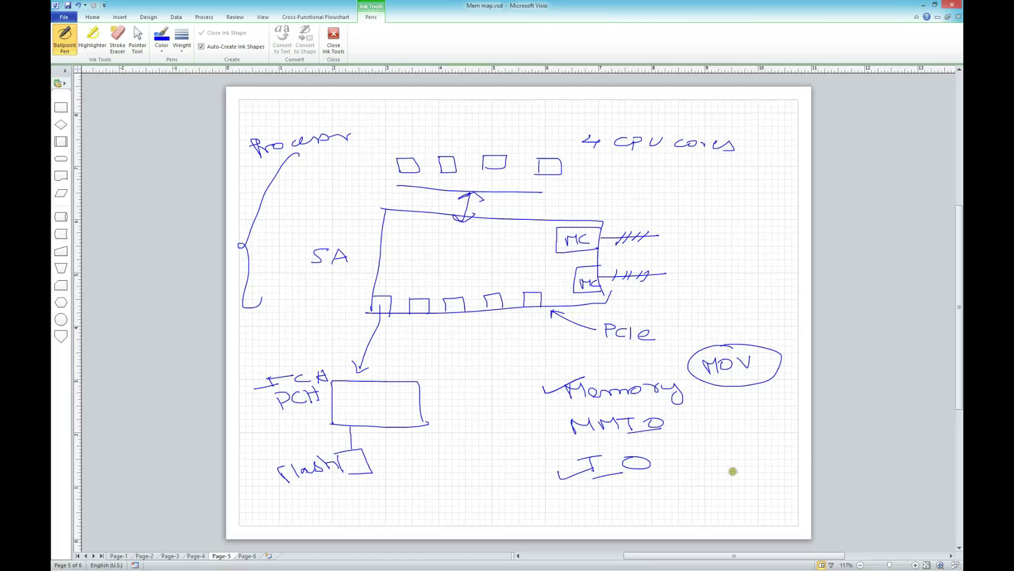
mouse_move(704, 463)
left_mouse_down()
mouse_move(711, 477)
mouse_move(697, 466)
mouse_move(722, 474)
mouse_move(694, 466)
mouse_move(731, 459)
left_mouse_up()
- Ink a circled IN/OUT note with an arrow to IO, then start the 8086 box on Page-7
key("ctrl+z")
left_click_drag(721, 495, 765, 484)
left_click_drag(759, 487, 761, 499)
mouse_move(728, 470)
left_mouse_down()
mouse_move(751, 457)
mouse_move(681, 473)
mouse_move(738, 435)
mouse_move(690, 457)
left_mouse_up()
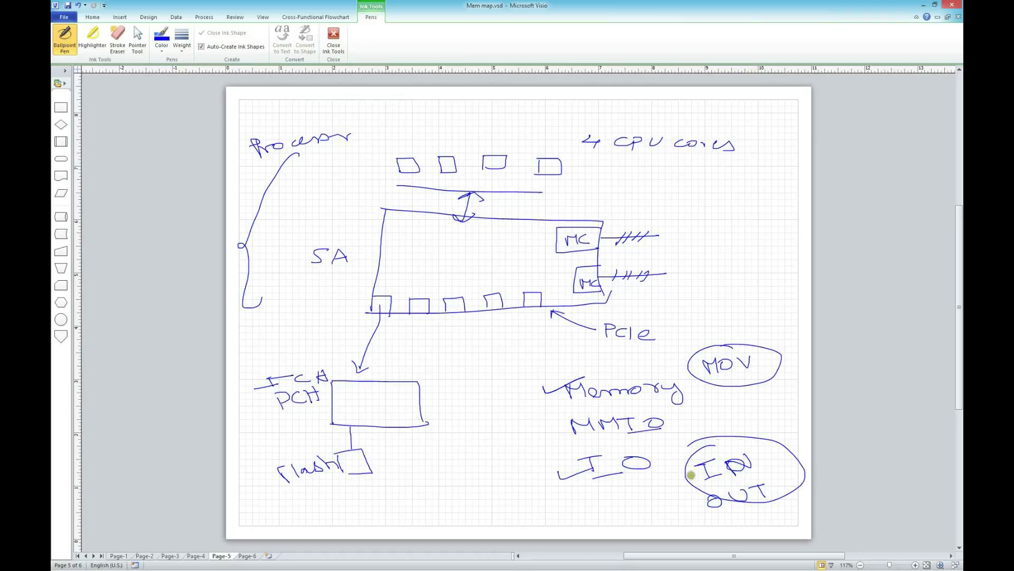
mouse_move(690, 479)
left_mouse_down()
mouse_move(650, 481)
mouse_move(665, 480)
left_mouse_up()
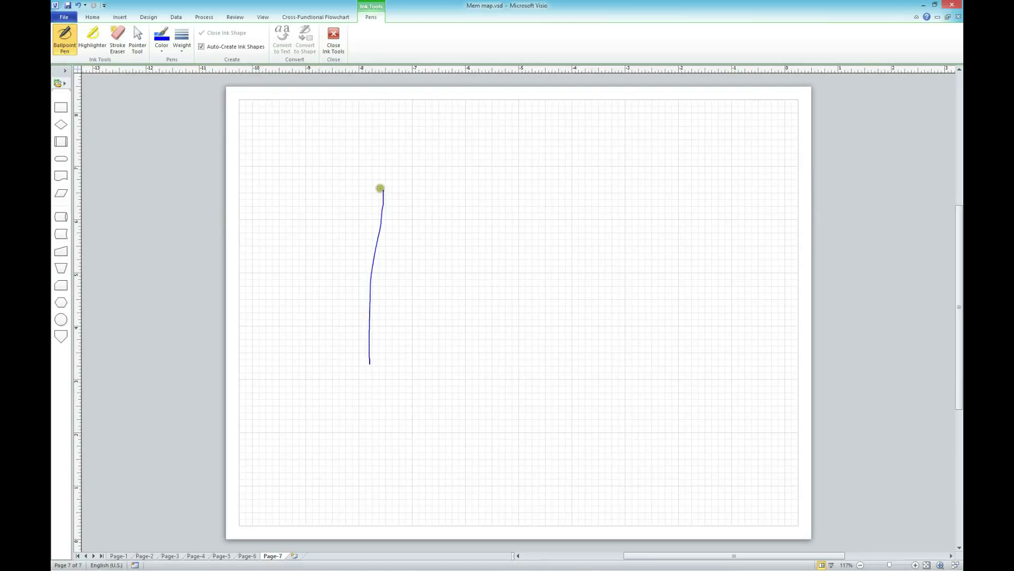
mouse_move(383, 191)
left_mouse_down()
mouse_move(439, 197)
mouse_move(437, 346)
left_mouse_up()
- Complete the tall box labelled 8086 and draw three signal lines from its right side
mouse_move(369, 365)
left_mouse_down()
mouse_move(435, 365)
mouse_move(441, 338)
left_mouse_up()
left_click_drag(396, 169, 437, 174)
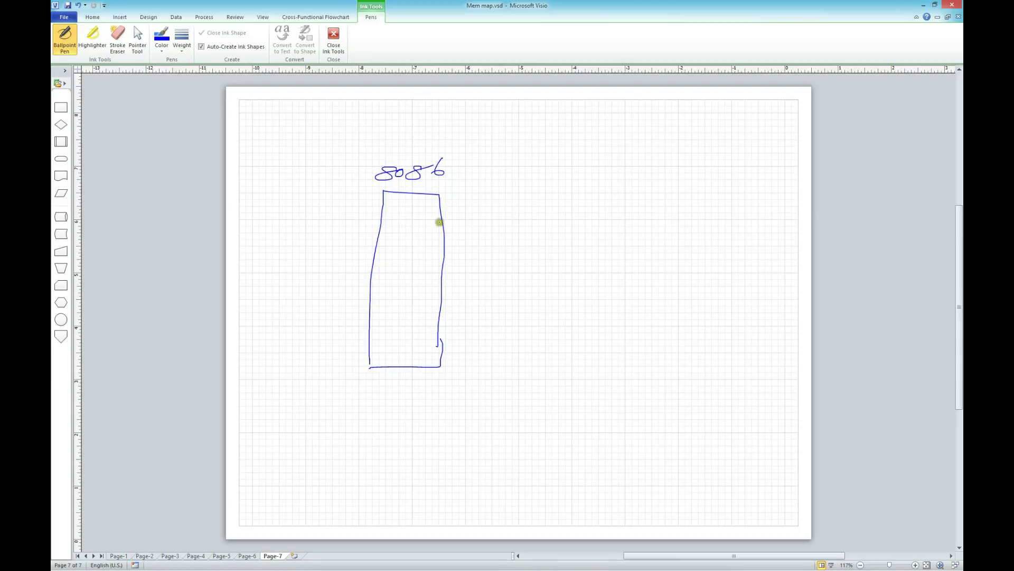
mouse_move(442, 220)
left_mouse_down()
mouse_move(490, 221)
mouse_move(492, 249)
left_mouse_up()
- Label the signal lines RD, WR and IO/MEM, and begin the address bus outline
mouse_move(459, 206)
left_mouse_down()
mouse_move(458, 218)
mouse_move(473, 208)
mouse_move(473, 218)
mouse_move(492, 203)
mouse_move(507, 236)
mouse_move(528, 231)
left_mouse_up()
mouse_move(535, 225)
left_mouse_down()
mouse_move(496, 225)
mouse_move(506, 255)
left_mouse_up()
mouse_move(499, 255)
left_mouse_down()
mouse_move(592, 253)
mouse_move(595, 262)
mouse_move(598, 246)
left_mouse_up()
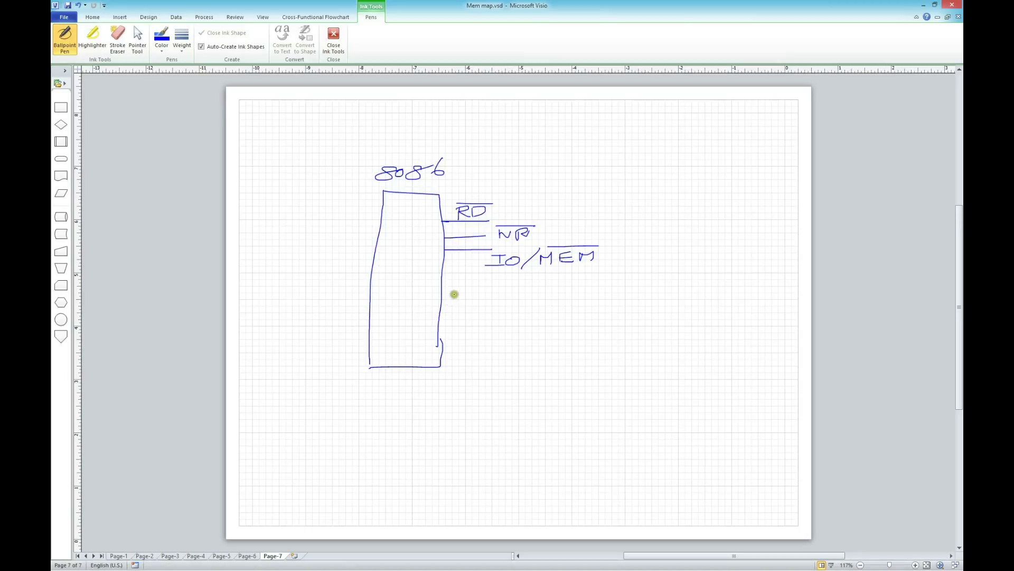
left_click_drag(442, 295, 519, 293)
- Finish the address bus arrow labelled '20 bit' and add a two-way D0-15 data bus arrow
mouse_move(440, 320)
left_mouse_down()
mouse_move(517, 287)
mouse_move(571, 306)
mouse_move(634, 296)
mouse_move(633, 307)
mouse_move(646, 286)
left_mouse_up()
mouse_move(654, 292)
left_mouse_down()
mouse_move(666, 290)
mouse_move(645, 304)
mouse_move(667, 294)
mouse_move(610, 300)
mouse_move(674, 286)
left_mouse_up()
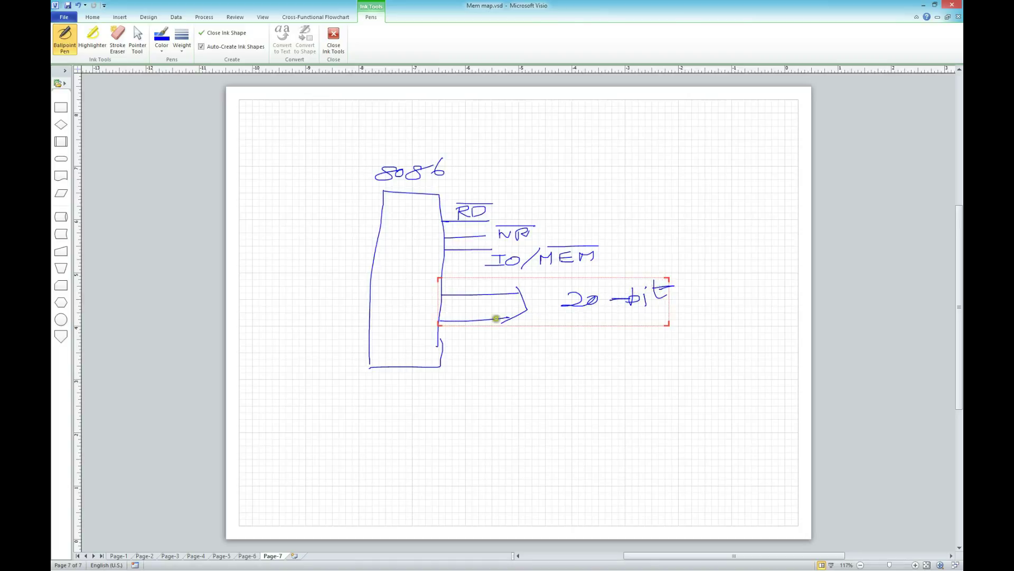
mouse_move(459, 341)
left_mouse_down()
mouse_move(446, 350)
mouse_move(505, 343)
mouse_move(514, 356)
mouse_move(505, 364)
mouse_move(573, 346)
mouse_move(616, 358)
mouse_move(643, 342)
left_mouse_up()
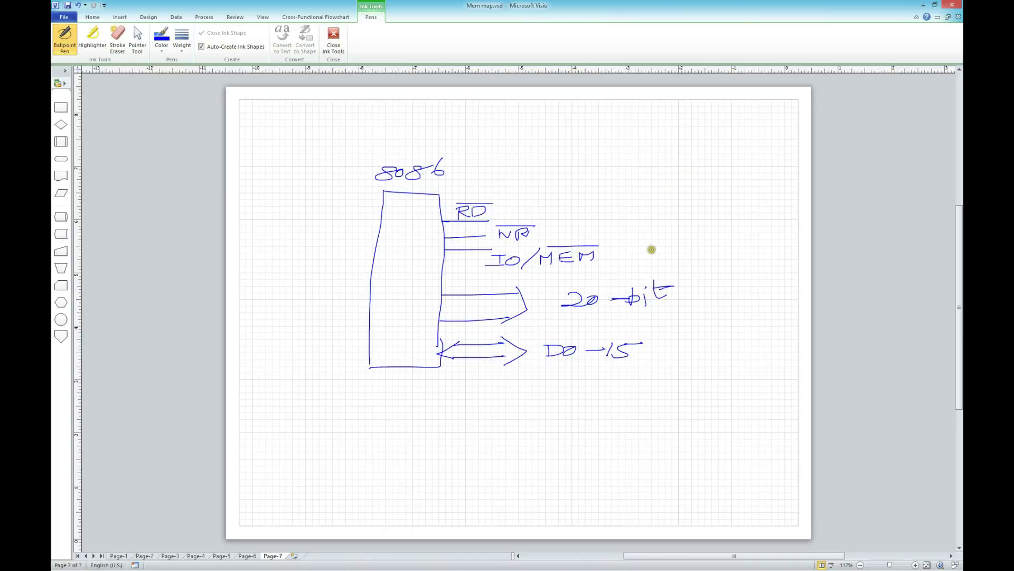
- Note 1→IO and 0→MOV beside IO/MEM and a circled 1MB next to '20 bit'
mouse_move(653, 246)
left_mouse_down()
mouse_move(653, 260)
mouse_move(685, 228)
mouse_move(727, 223)
mouse_move(703, 231)
left_mouse_up()
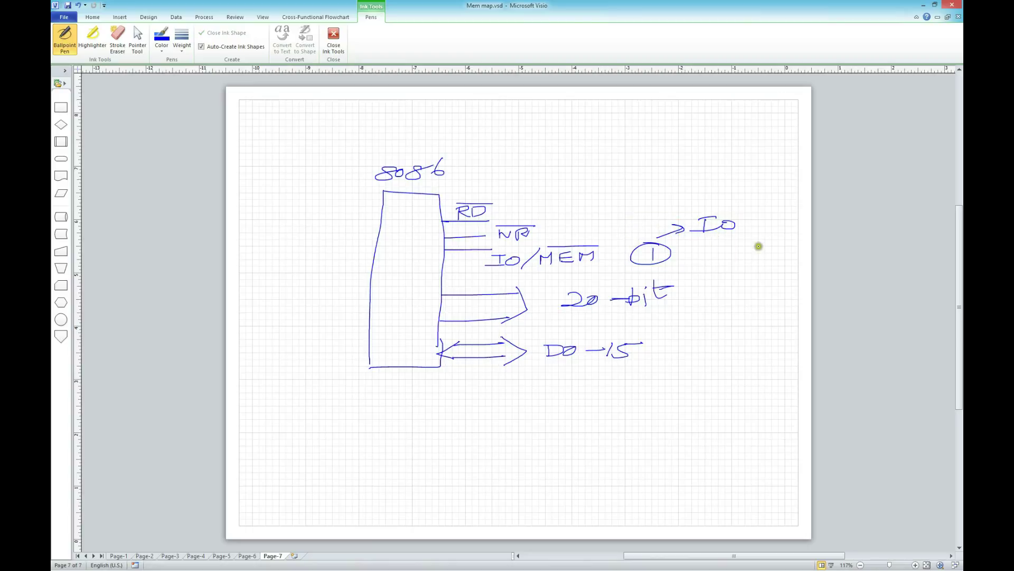
mouse_move(703, 249)
left_mouse_down()
mouse_move(737, 253)
mouse_move(704, 258)
mouse_move(794, 240)
left_mouse_up()
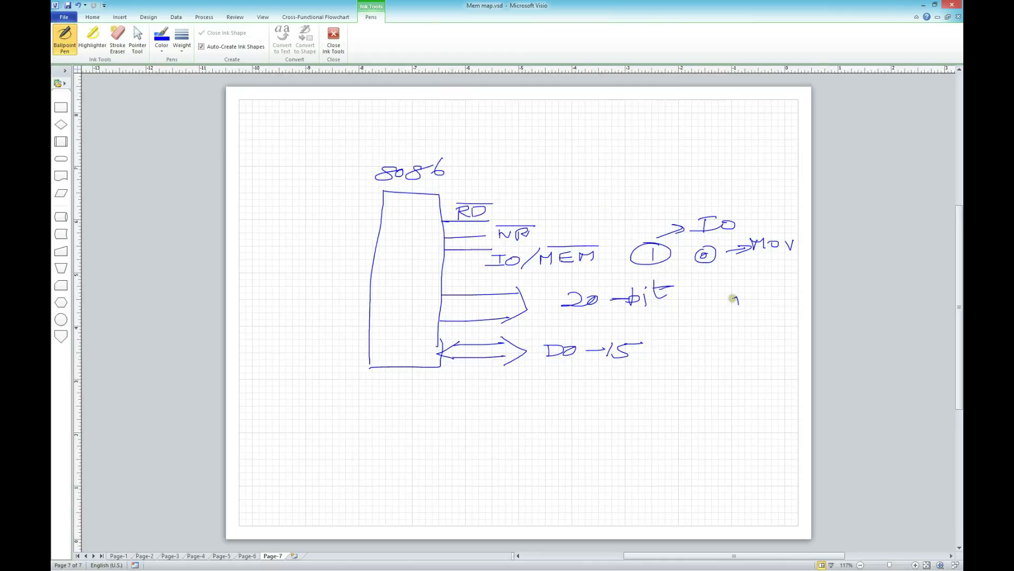
left_click_drag(732, 298, 739, 313)
mouse_move(754, 303)
left_mouse_down()
mouse_move(779, 308)
mouse_move(781, 295)
mouse_move(773, 310)
mouse_move(797, 317)
mouse_move(719, 288)
left_mouse_up()
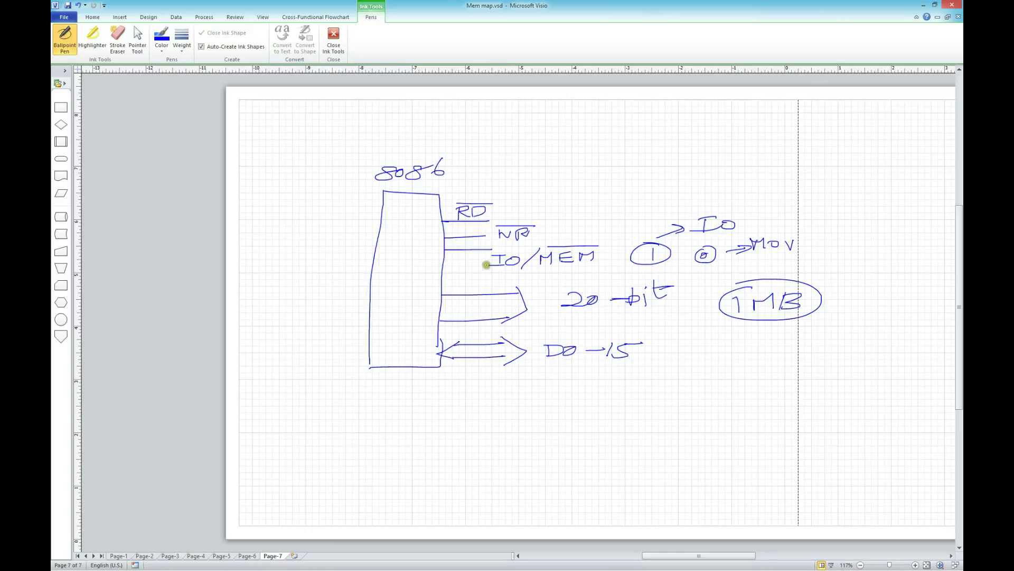
- Write a circled 4KB right of D0-15 and mark it '12-bit' beneath
right_click(723, 368)
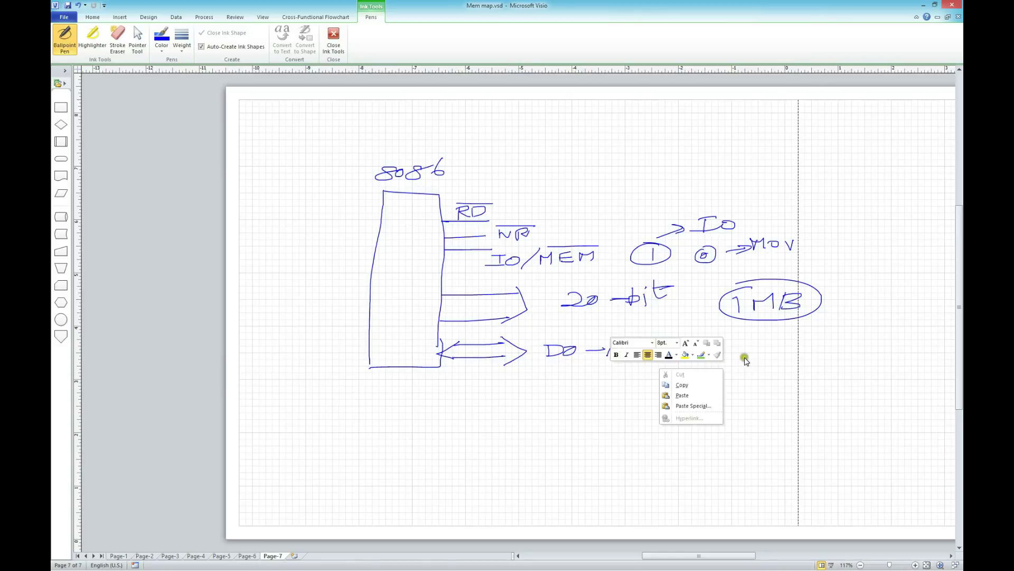
left_click(736, 362)
mouse_move(742, 349)
left_mouse_down()
mouse_move(729, 370)
mouse_move(776, 372)
mouse_move(705, 347)
mouse_move(686, 362)
mouse_move(707, 403)
mouse_move(731, 400)
left_mouse_up()
left_click_drag(735, 396, 747, 395)
mouse_move(749, 389)
left_mouse_down()
mouse_move(750, 400)
mouse_move(766, 401)
left_mouse_up()
left_click_drag(787, 387, 788, 401)
left_click_drag(777, 390, 797, 386)
left_click(763, 391)
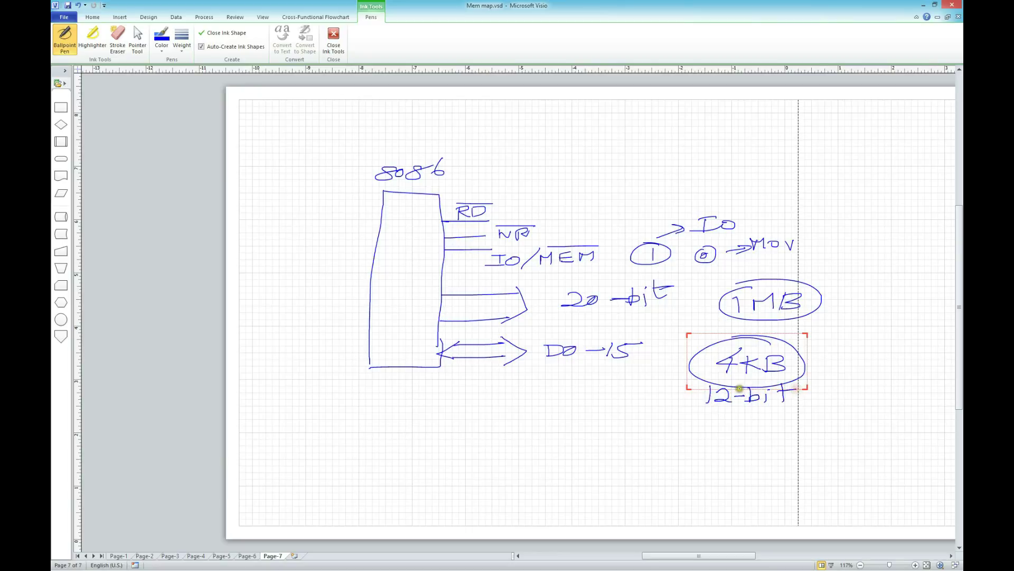